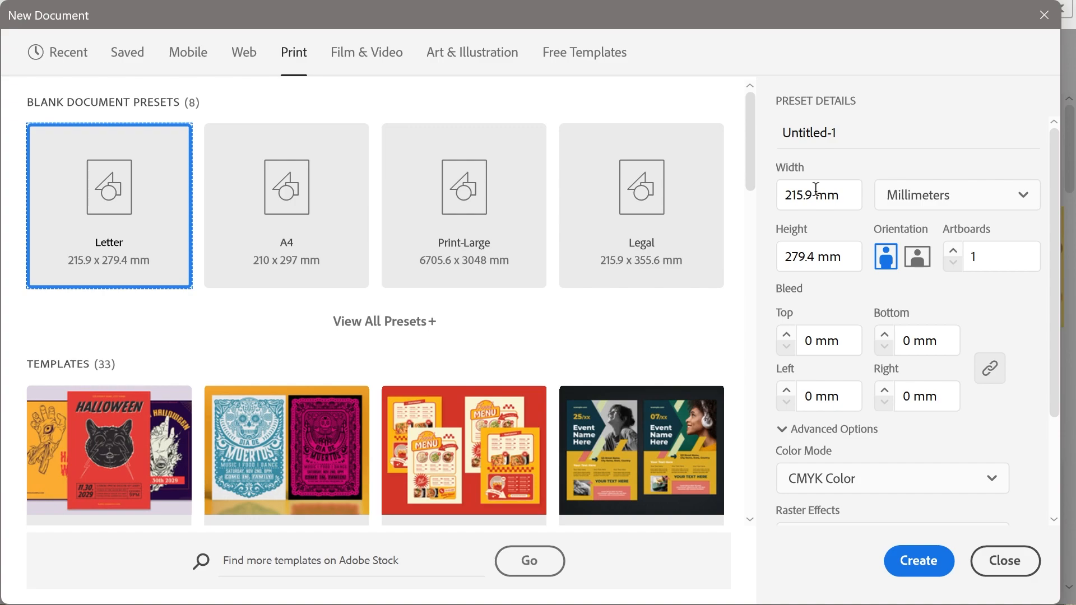
# - Name the new print document ToucanLogo and set its measurement units to inches
pyautogui.click(848, 132)
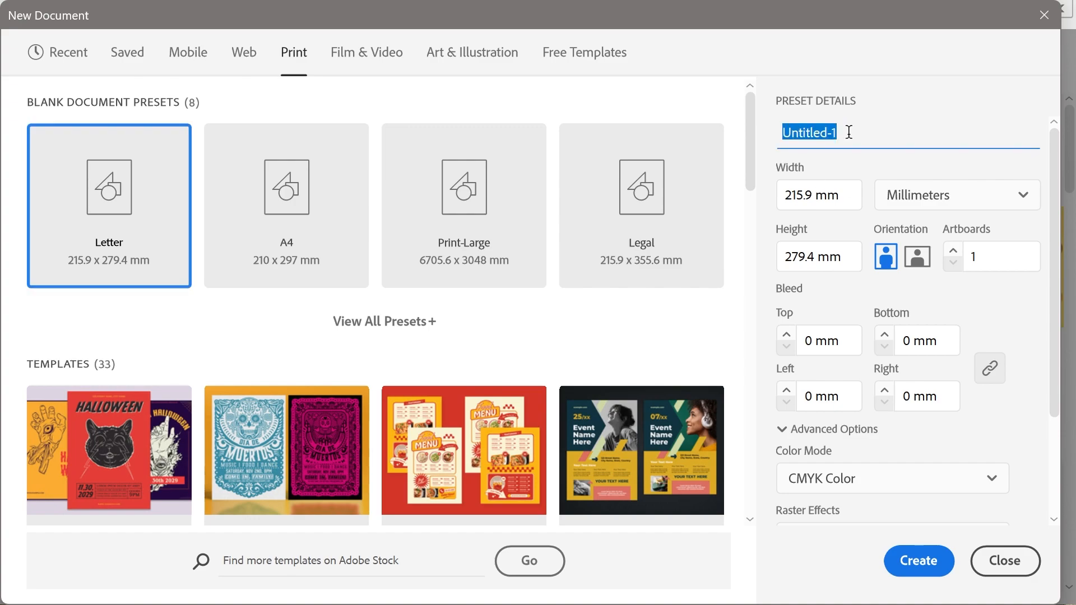
pyautogui.write('T')
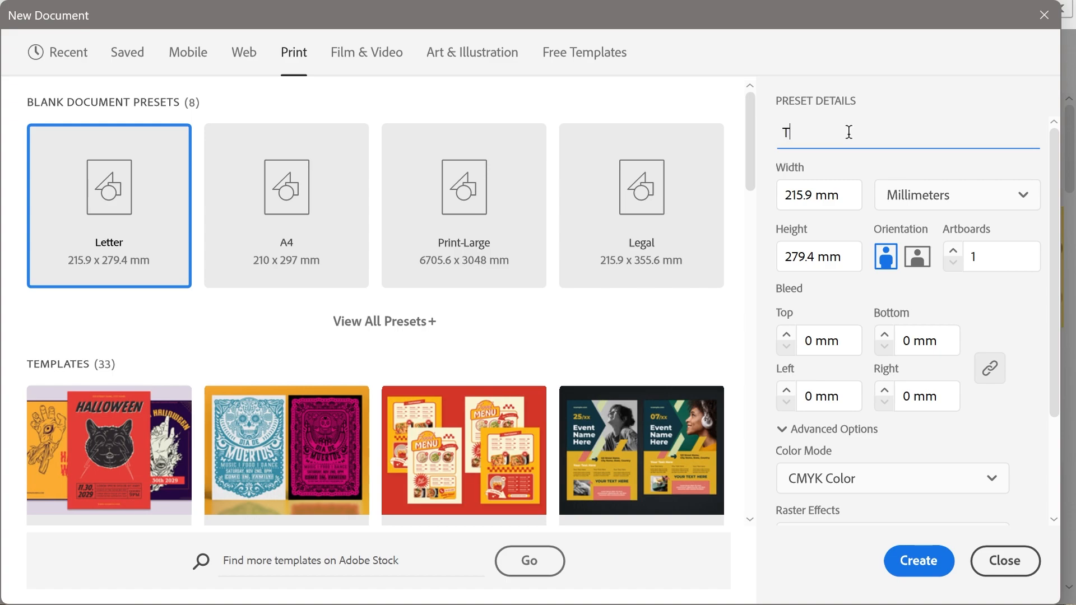
pyautogui.write('oucanLogo')
pyautogui.click(996, 206)
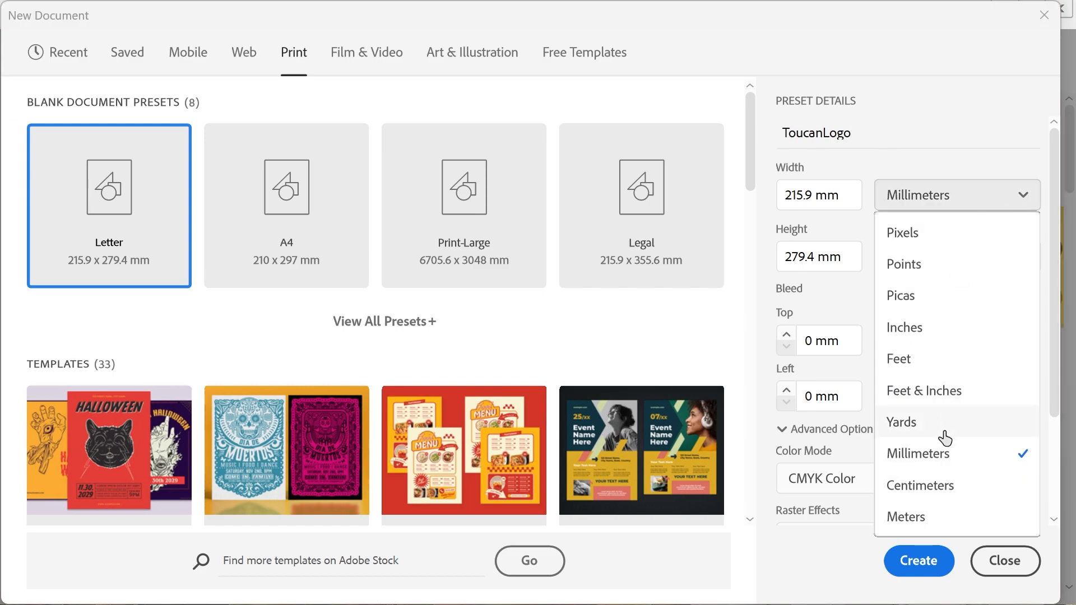
pyautogui.click(911, 333)
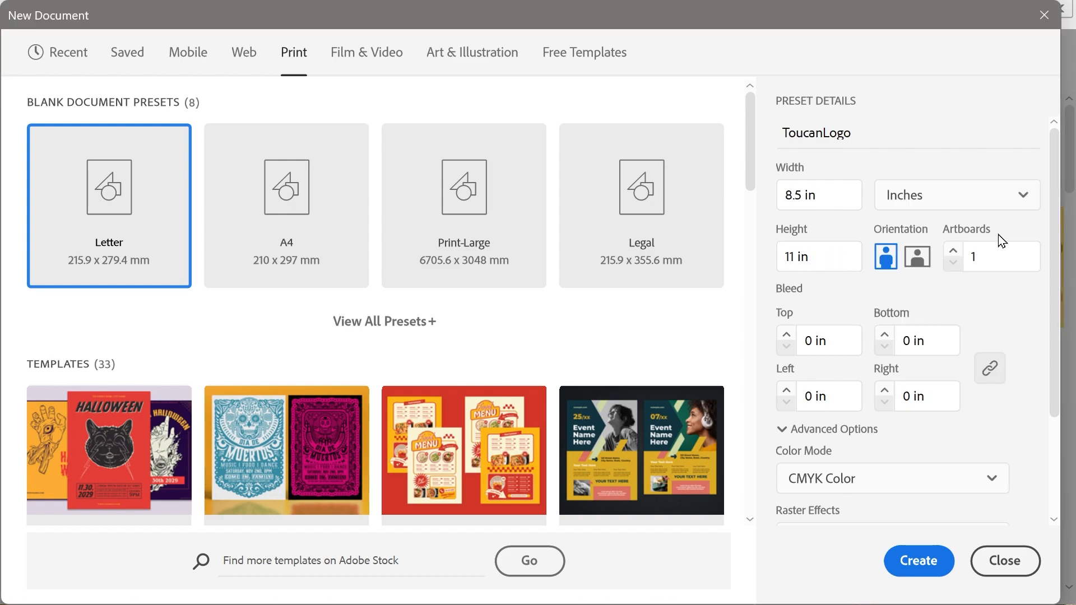
# - Set the document's width and height to 8 in each and create the document
pyautogui.click(794, 197)
pyautogui.press('Delete')
pyautogui.press('Delete')
pyautogui.doubleClick(799, 252)
pyautogui.write('8')
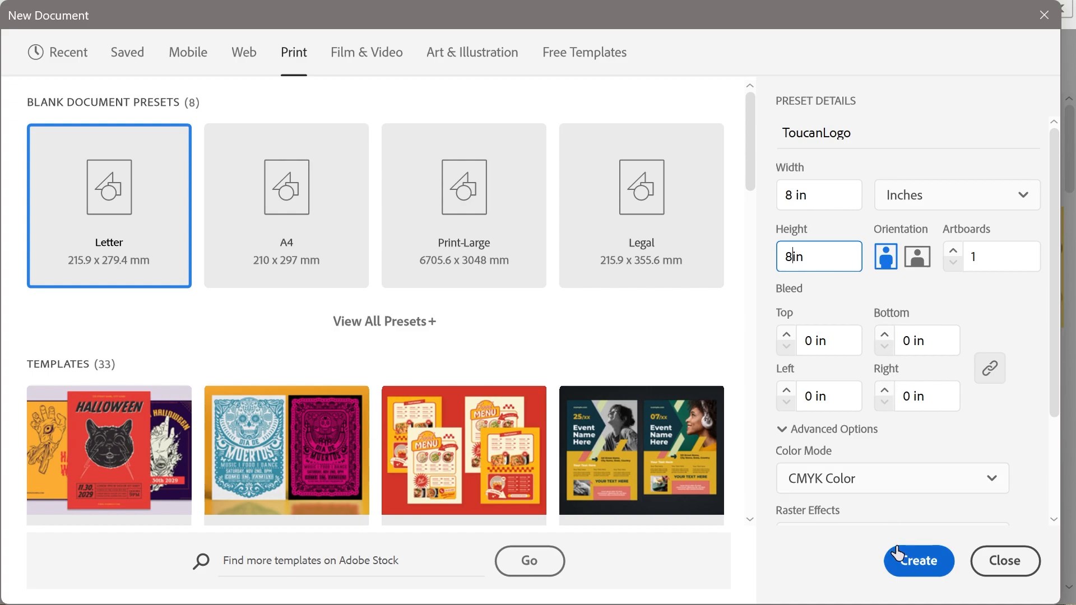
pyautogui.click(917, 577)
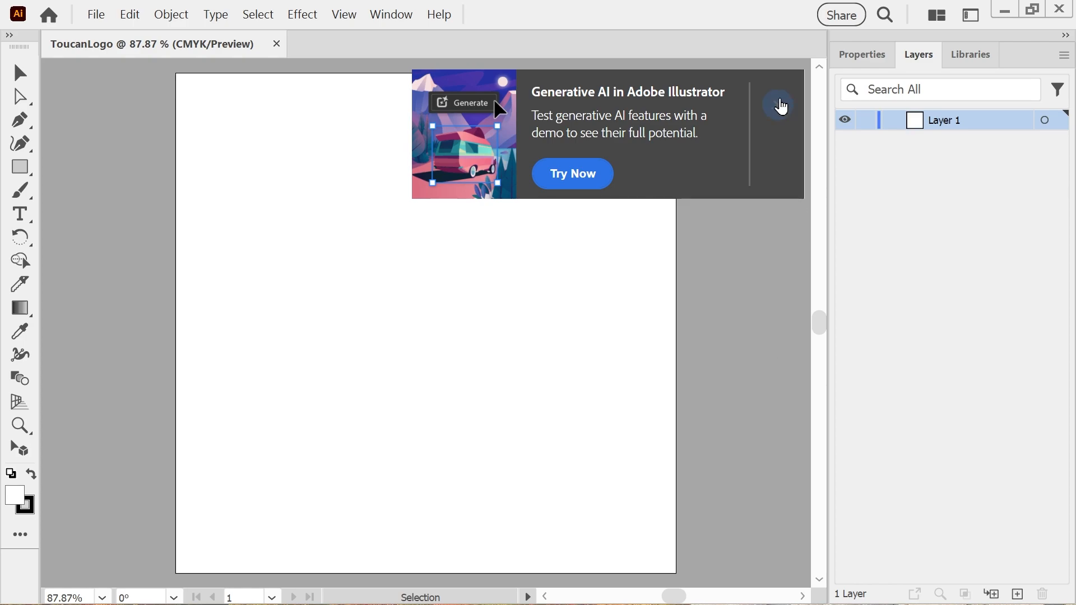
# - Dismiss the generative AI promotion and show the document properties with the Text to Vector Graphic section collapsed
pyautogui.click(778, 105)
pyautogui.click(867, 59)
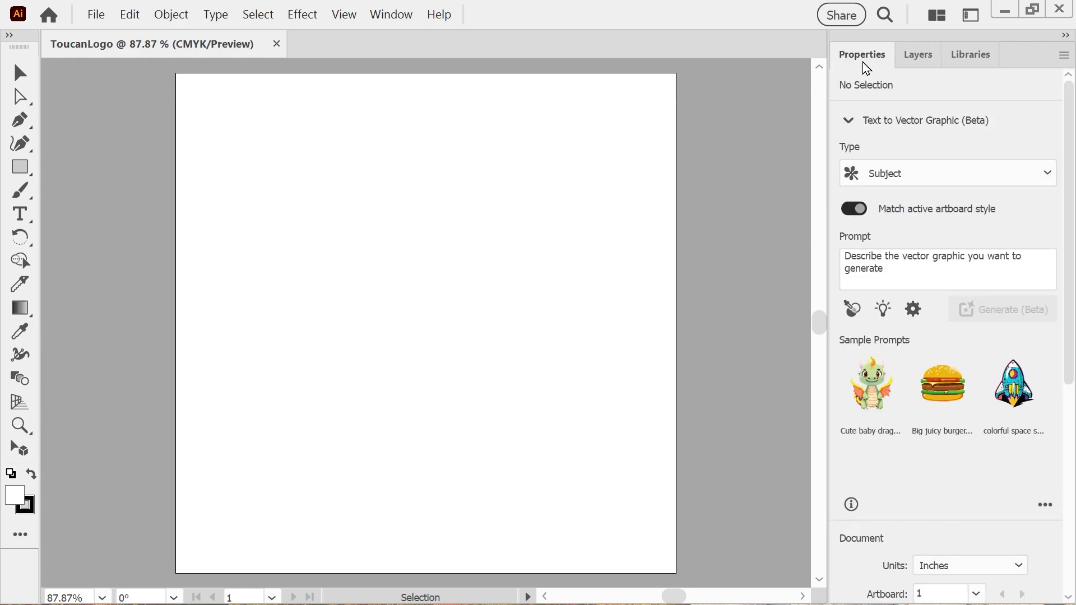
pyautogui.click(848, 120)
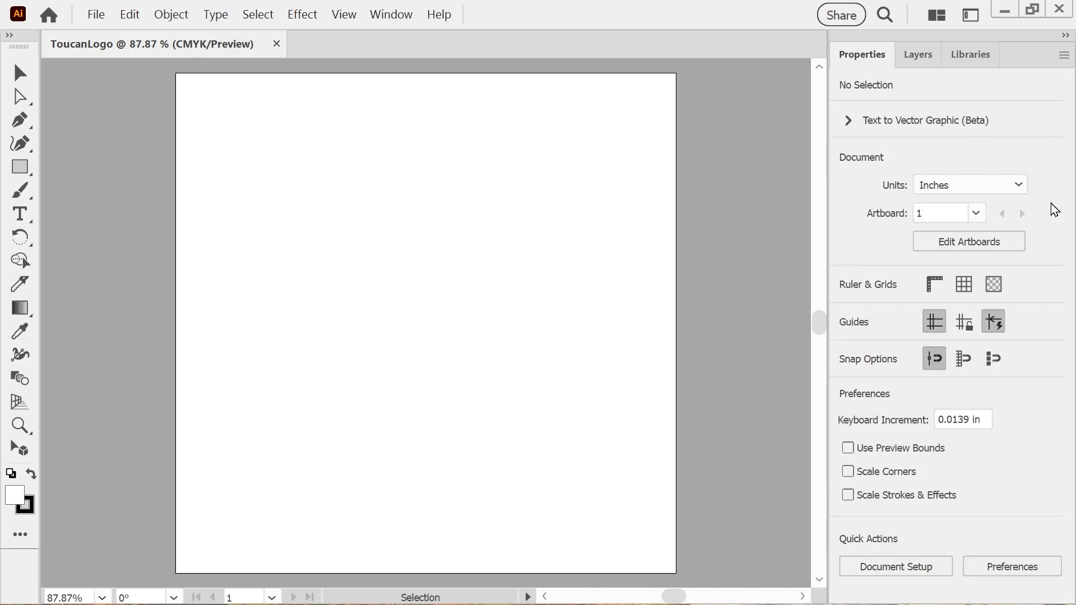
# - Set a linked 0.125 in bleed on all four sides of the document in Document Setup
pyautogui.click(881, 567)
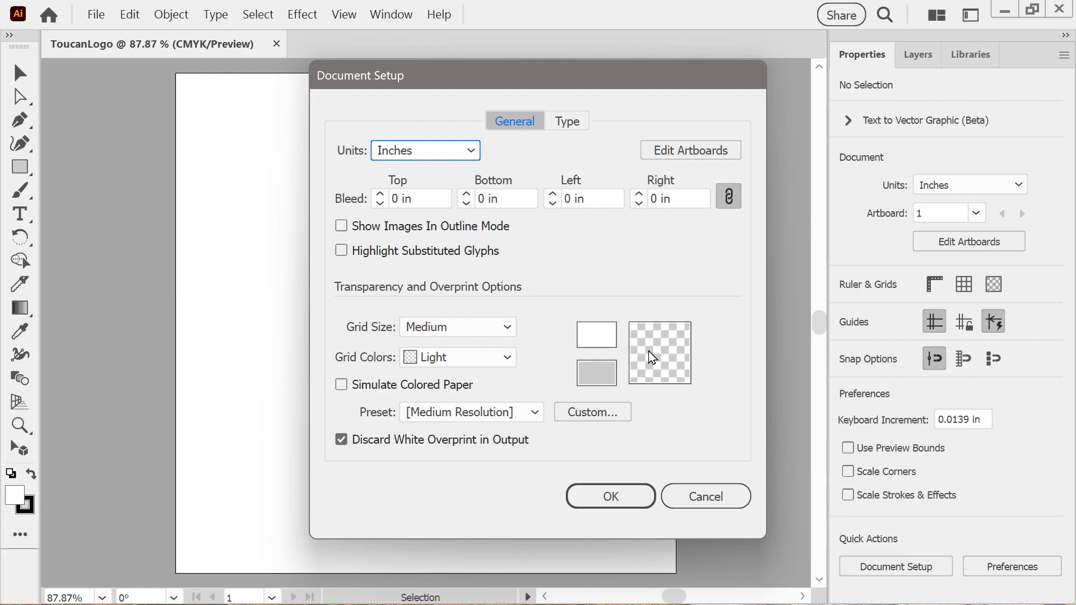
pyautogui.click(380, 194)
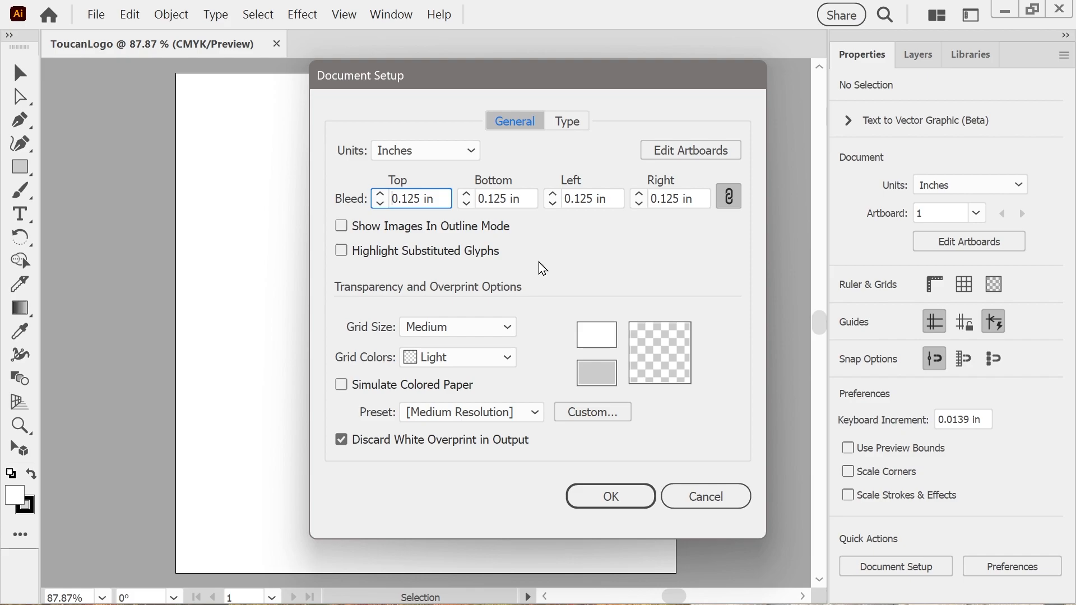
pyautogui.click(582, 509)
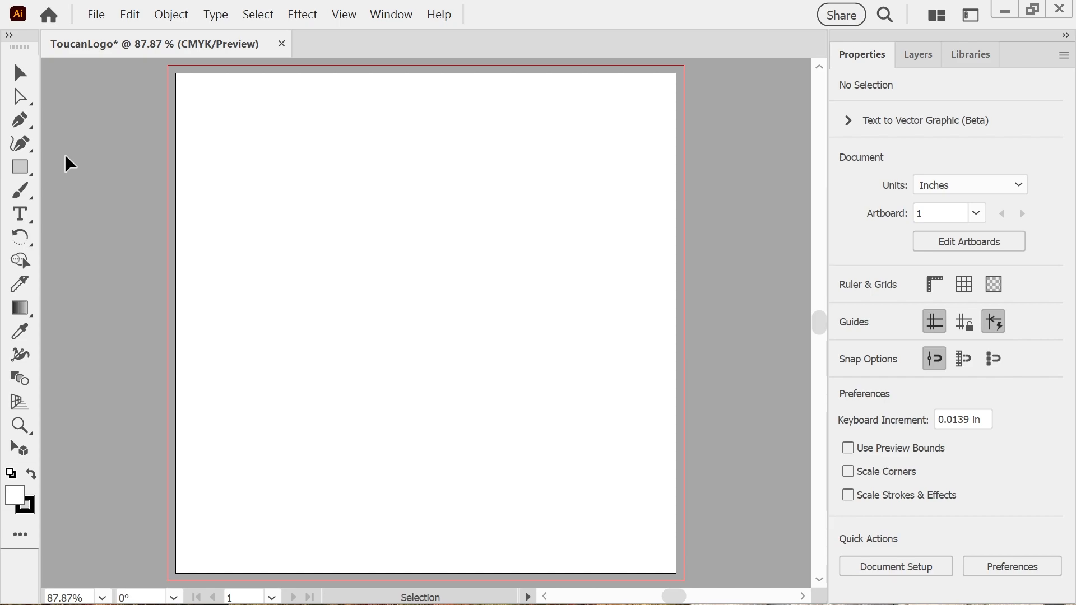
# - Draw a square about 2 in wide in the upper-left part of the artboard with the Rectangle tool
pyautogui.click(21, 167)
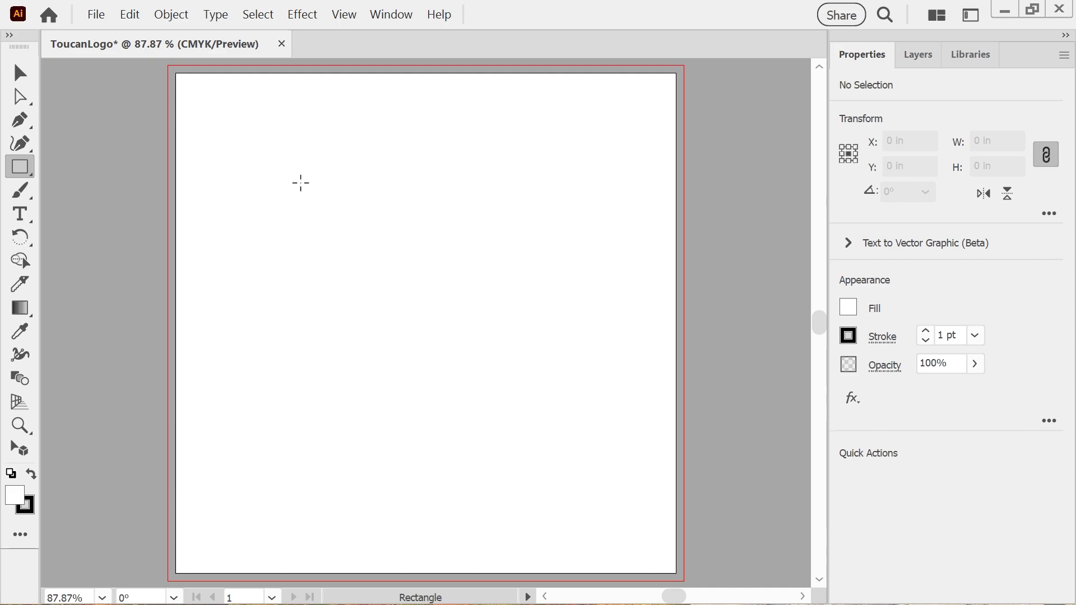
pyautogui.rightClick(296, 174)
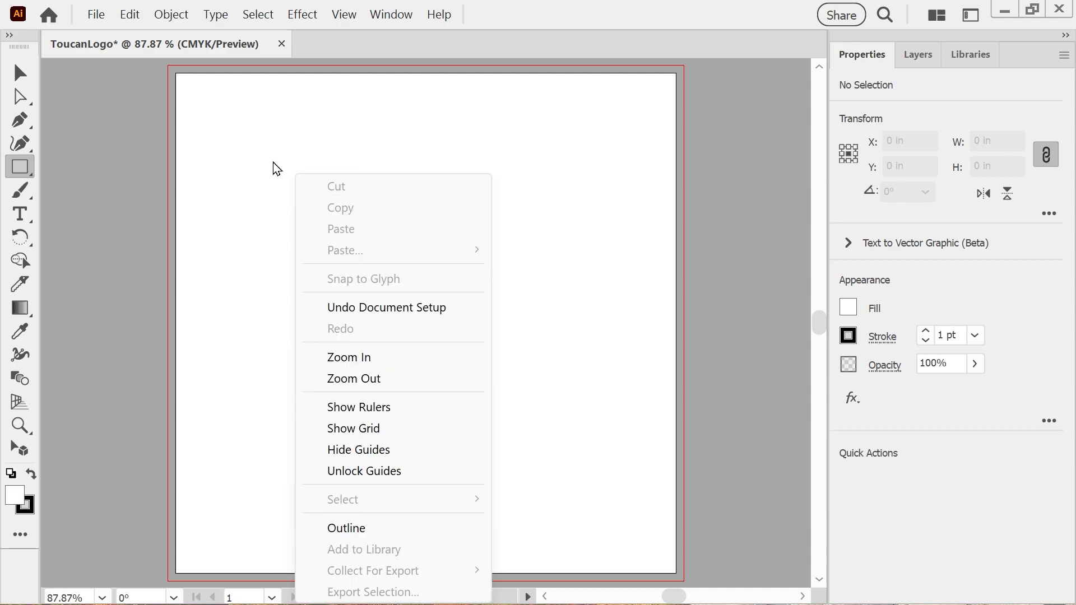
pyautogui.click(252, 159)
pyautogui.moveTo(253, 157); pyautogui.dragTo(378, 280)
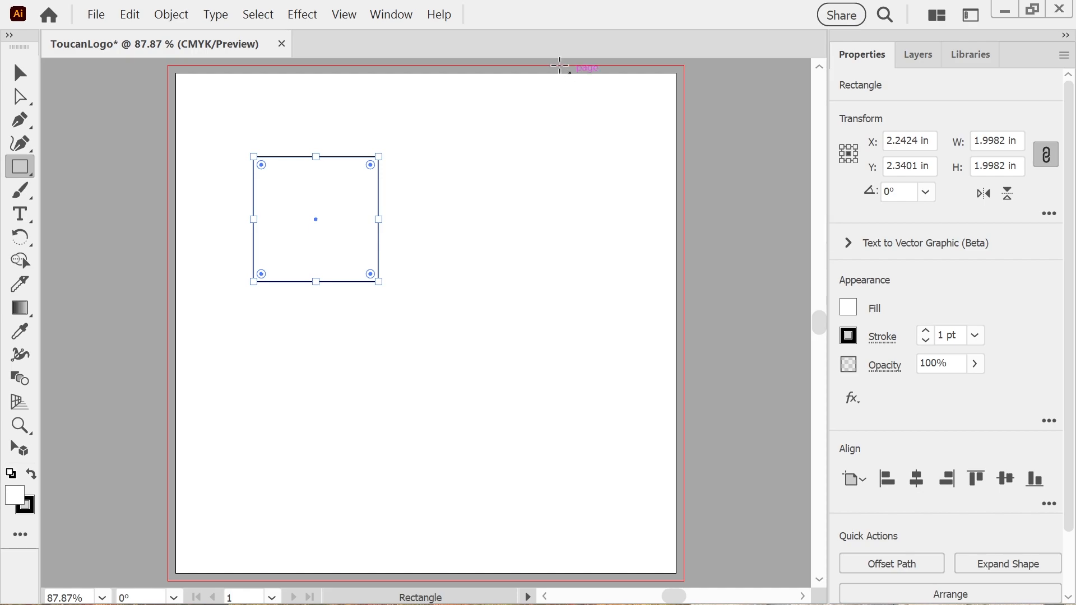
# - Hide the contextual task bar shown below the selected square
pyautogui.click(20, 84)
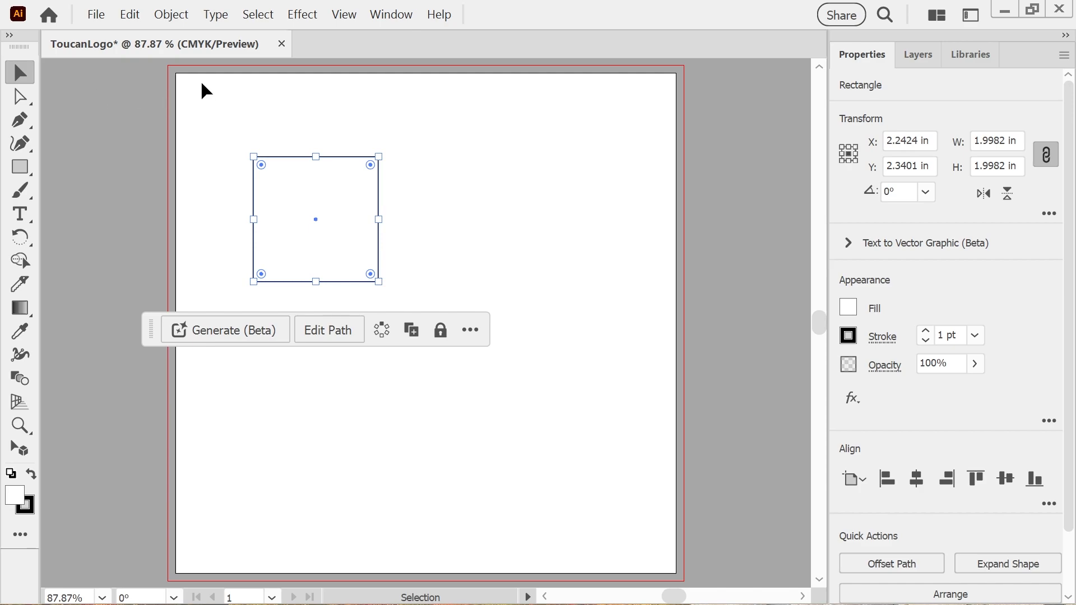
pyautogui.click(471, 331)
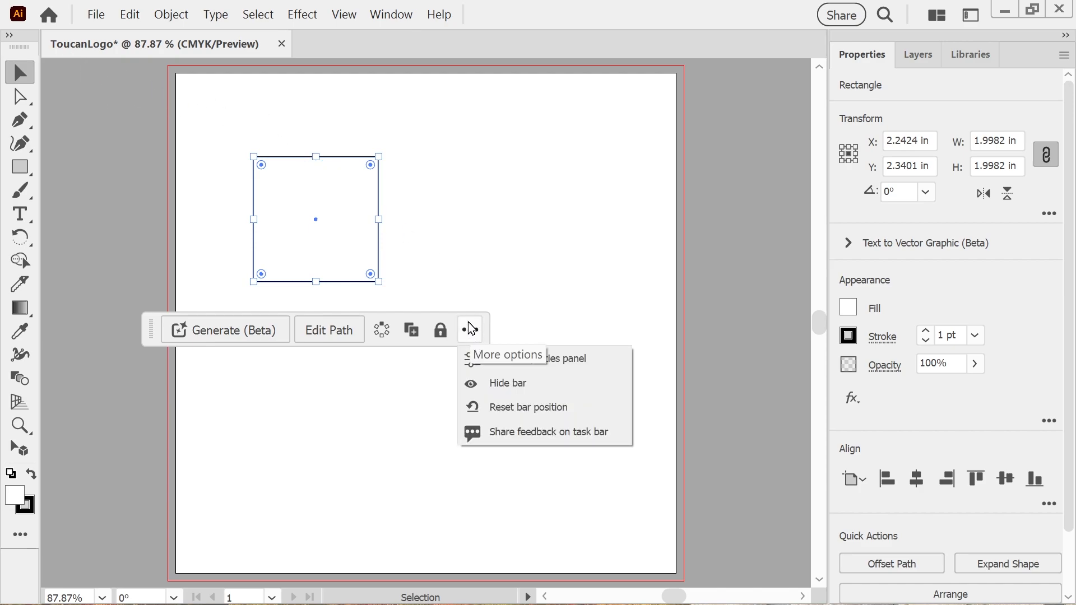
pyautogui.click(492, 381)
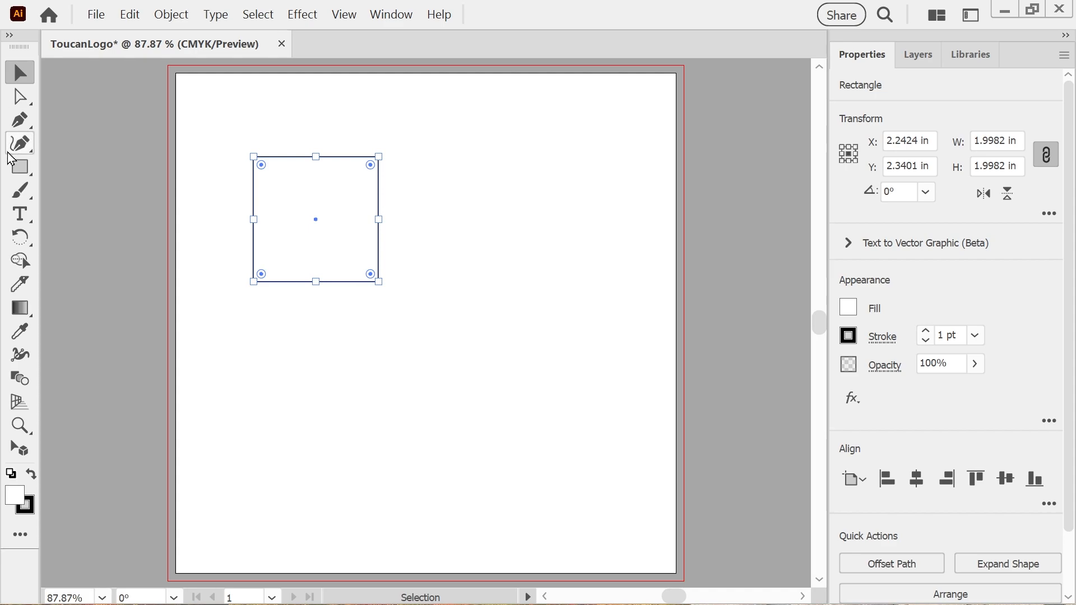
# - Move the square toward the artboard's centre, to about X 4.12 in and Y 3.25 in
pyautogui.click(19, 167)
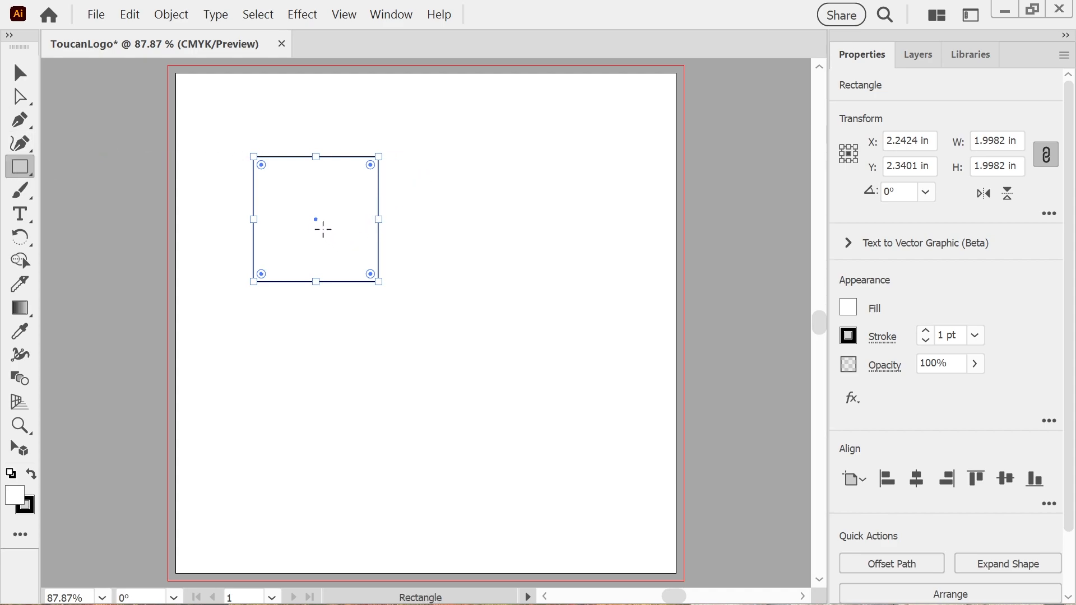
pyautogui.moveTo(314, 228); pyautogui.dragTo(429, 192)
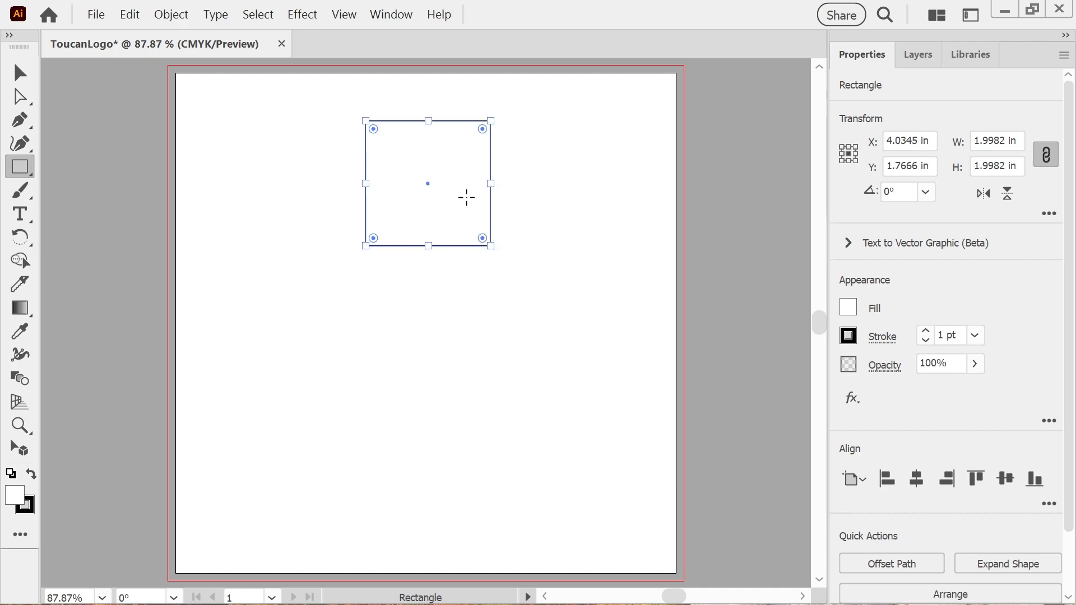
pyautogui.hotkey('ctrl', 'z')
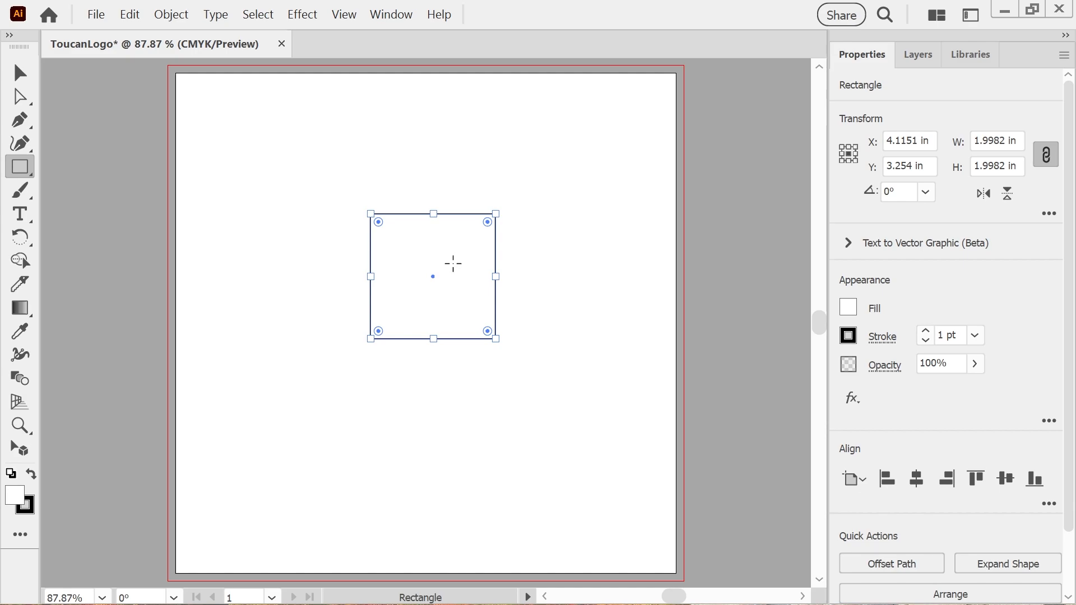
# - Draw a second, smaller rectangle about 0.56 in wide and 1 in high to the right of the square
pyautogui.press('v')
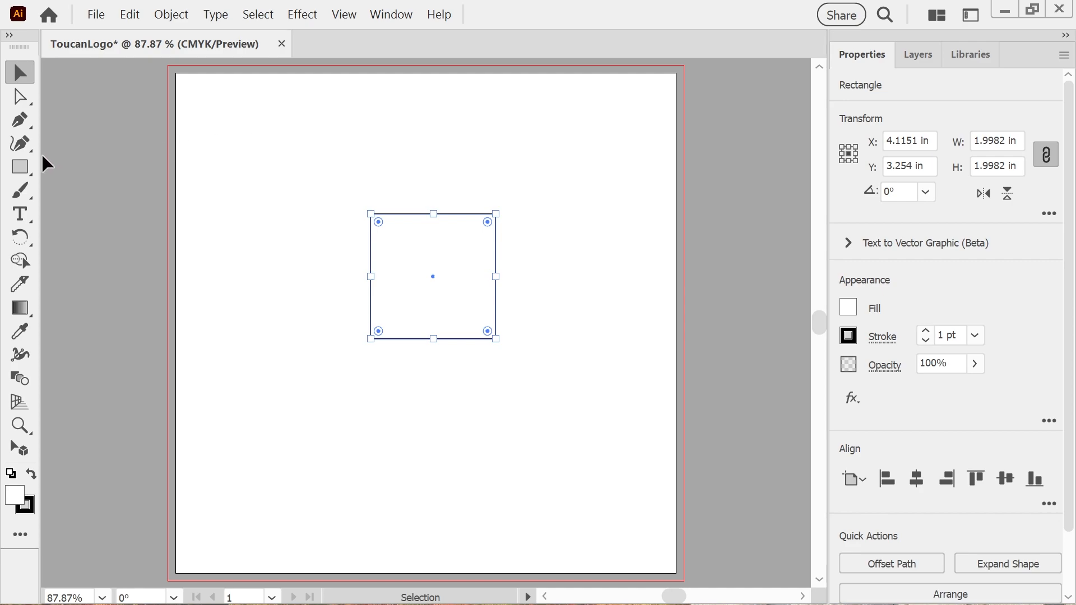
pyautogui.click(31, 173)
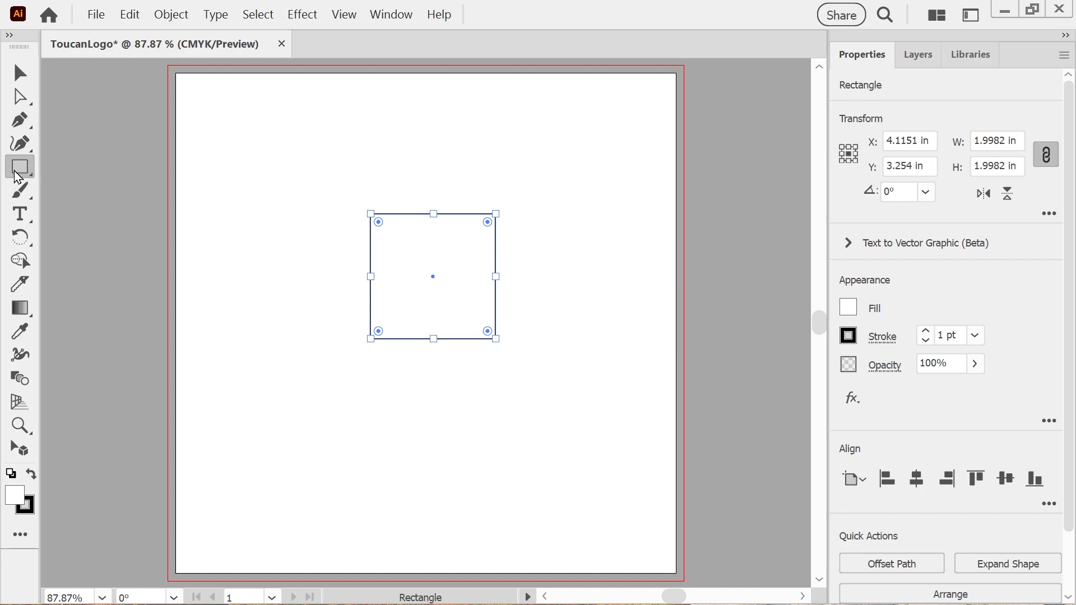
pyautogui.click(562, 266)
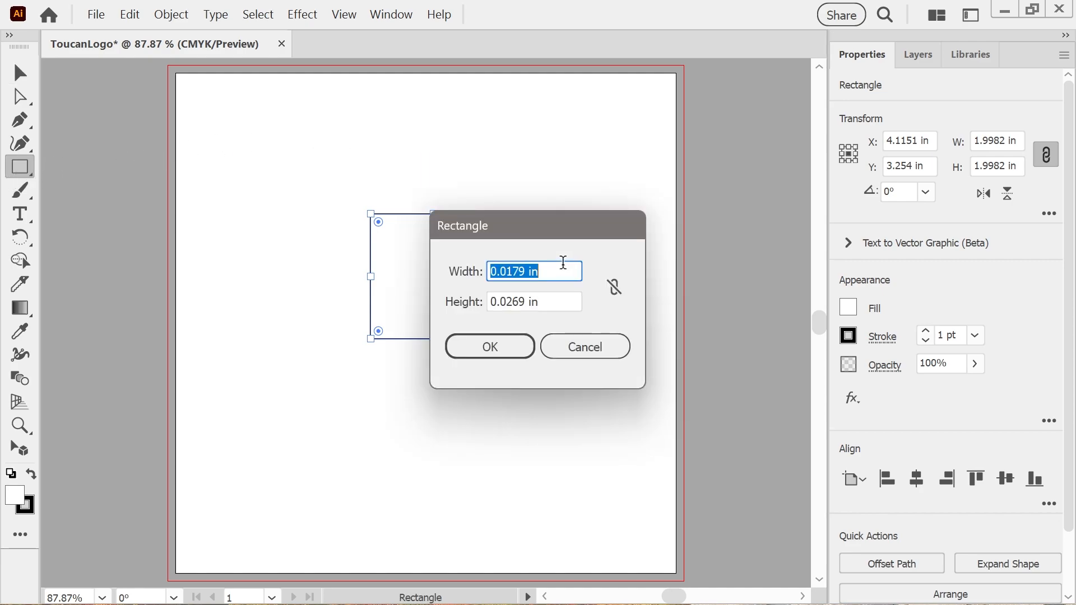
pyautogui.click(588, 350)
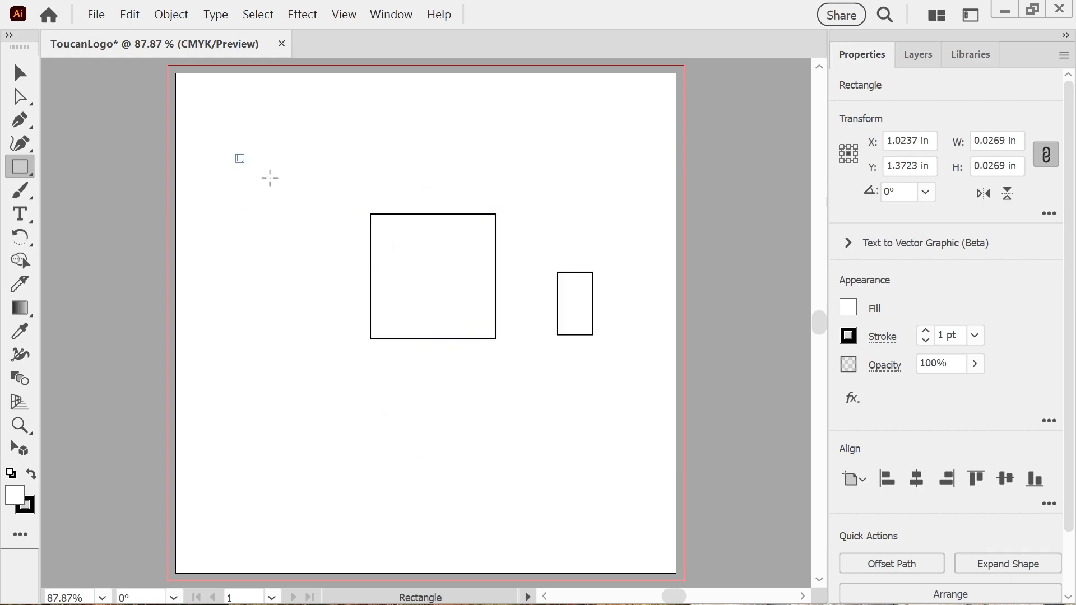
# - Undo the tiny stray rectangles in the artboard's upper-left part and clear the selection
pyautogui.moveTo(261, 189); pyautogui.dragTo(266, 191)
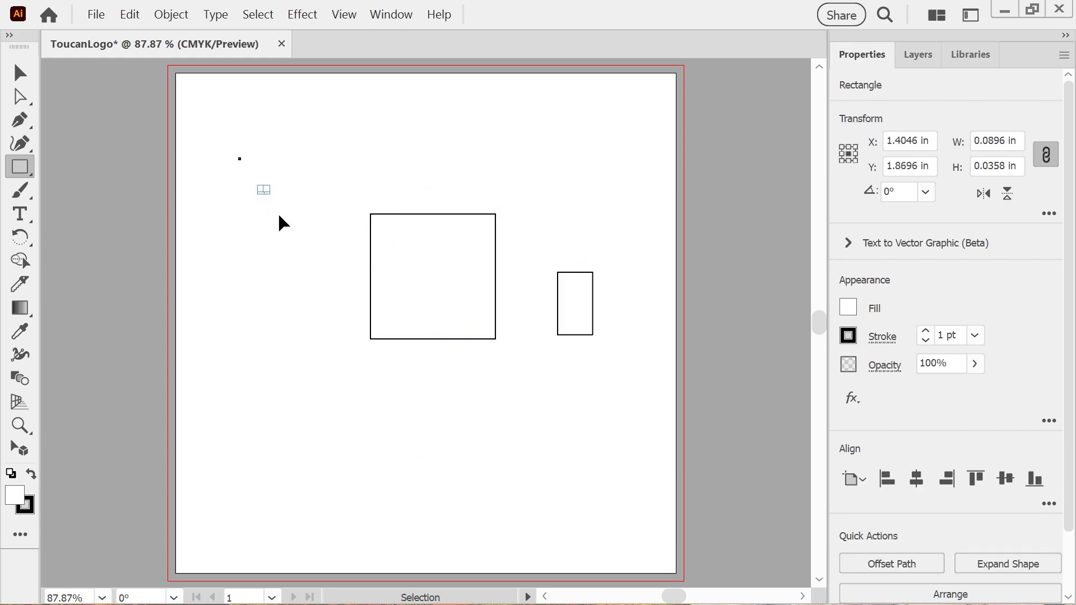
pyautogui.hotkey('ctrl', 'z')
pyautogui.hotkey('ctrl', 'z')
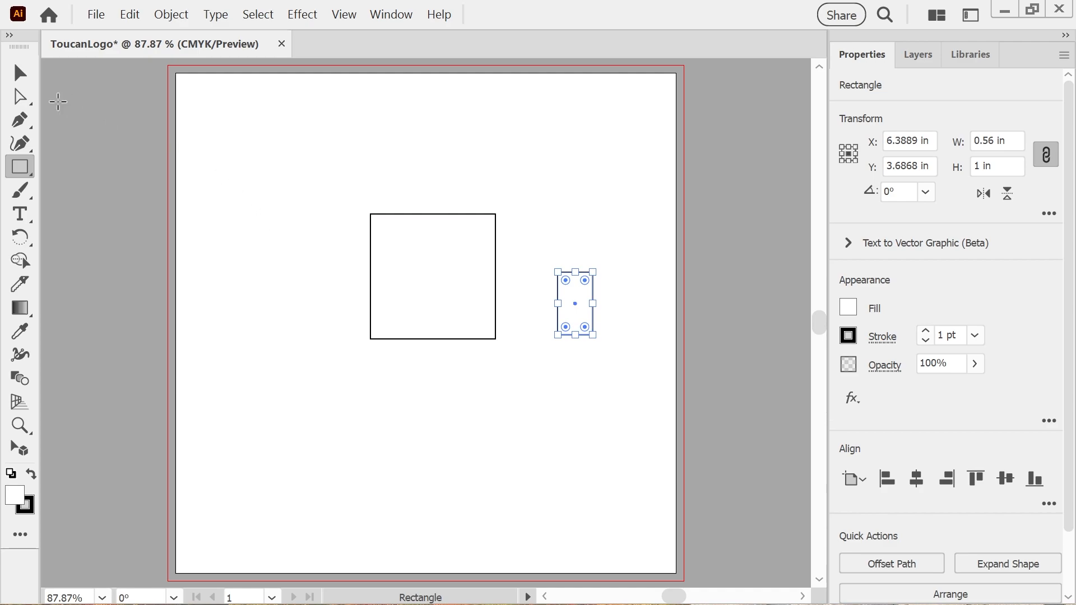
pyautogui.click(19, 73)
pyautogui.click(231, 215)
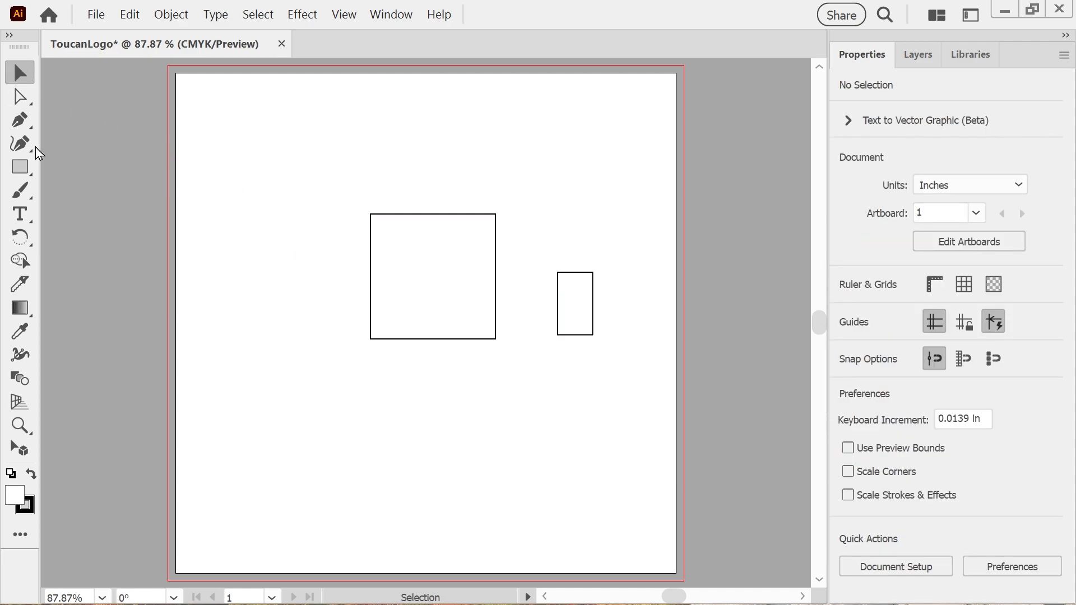
pyautogui.click(20, 166)
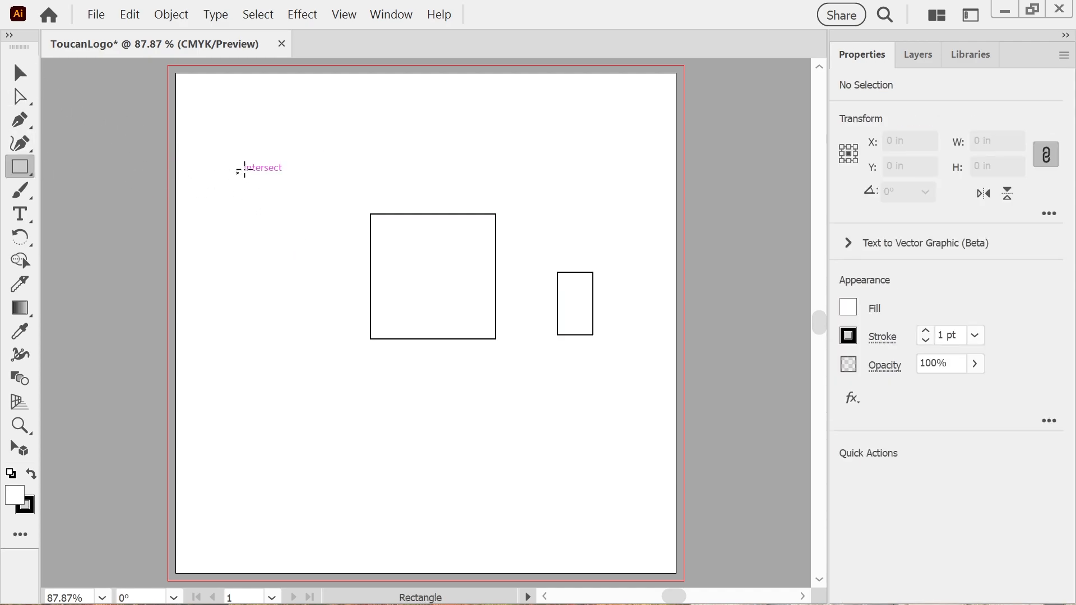
pyautogui.click(238, 173)
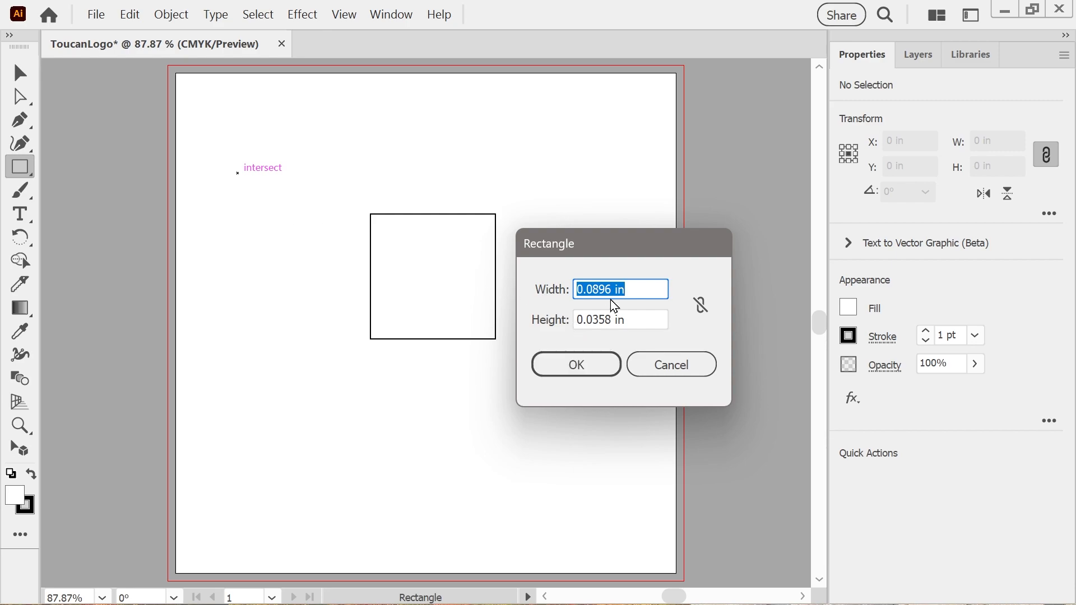
pyautogui.moveTo(610, 243)
pyautogui.mouseDown()
pyautogui.moveTo(670, 343)
pyautogui.moveTo(598, 245)
pyautogui.mouseUp()
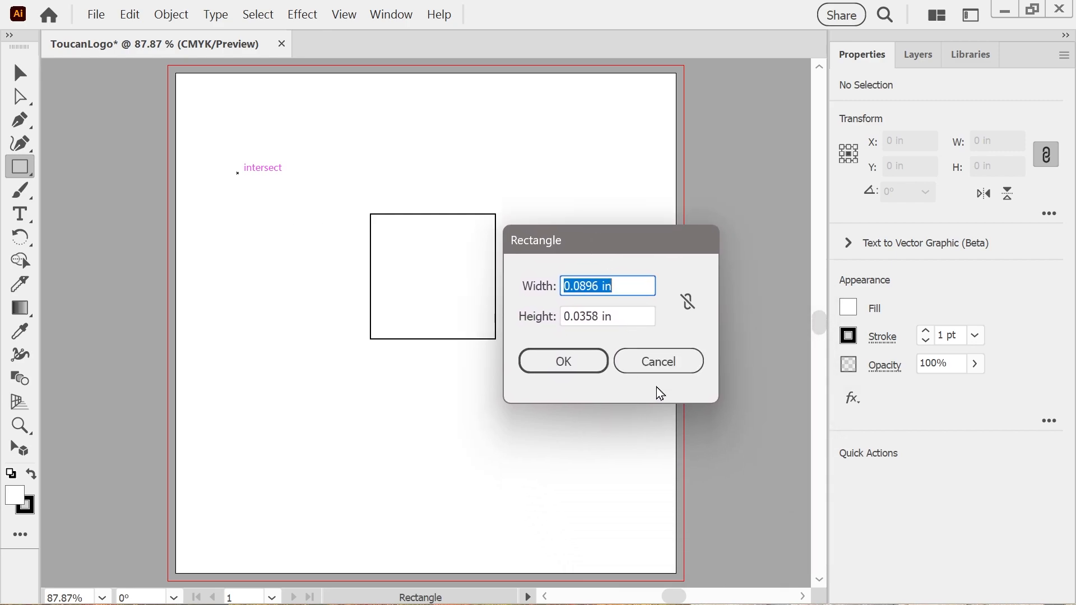
pyautogui.click(656, 364)
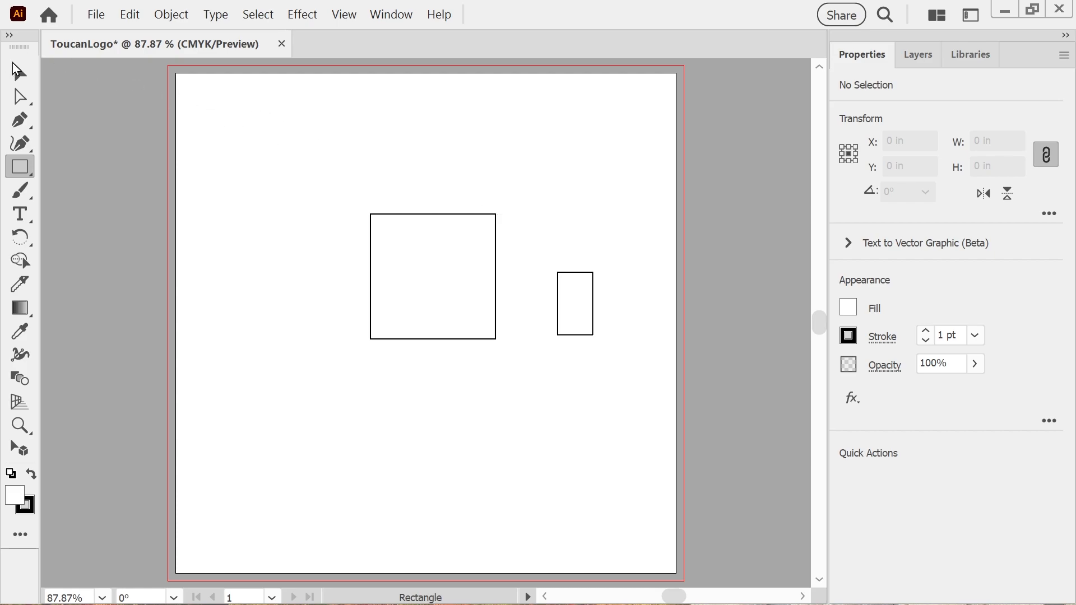
# - Select the square and lower its top edge with the Selection tool, making it about 1.76 in high
pyautogui.click(20, 71)
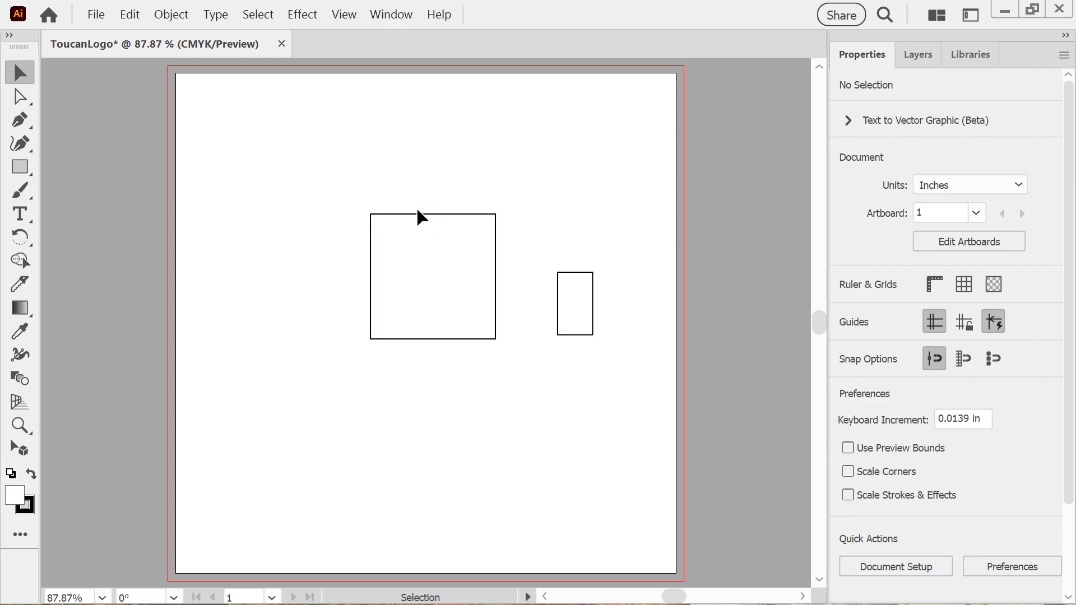
pyautogui.click(25, 100)
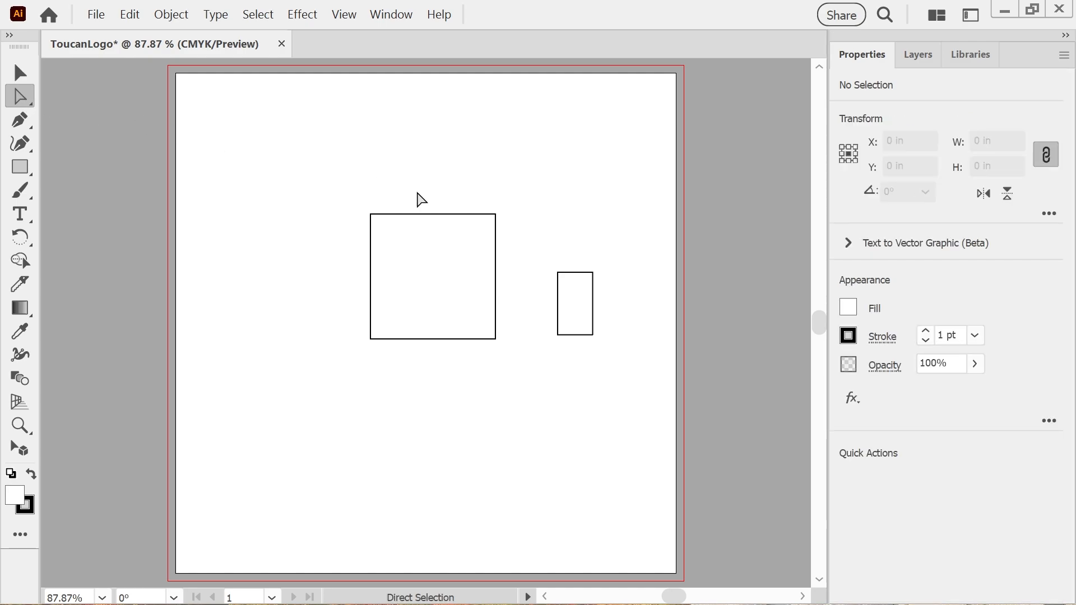
pyautogui.press('v')
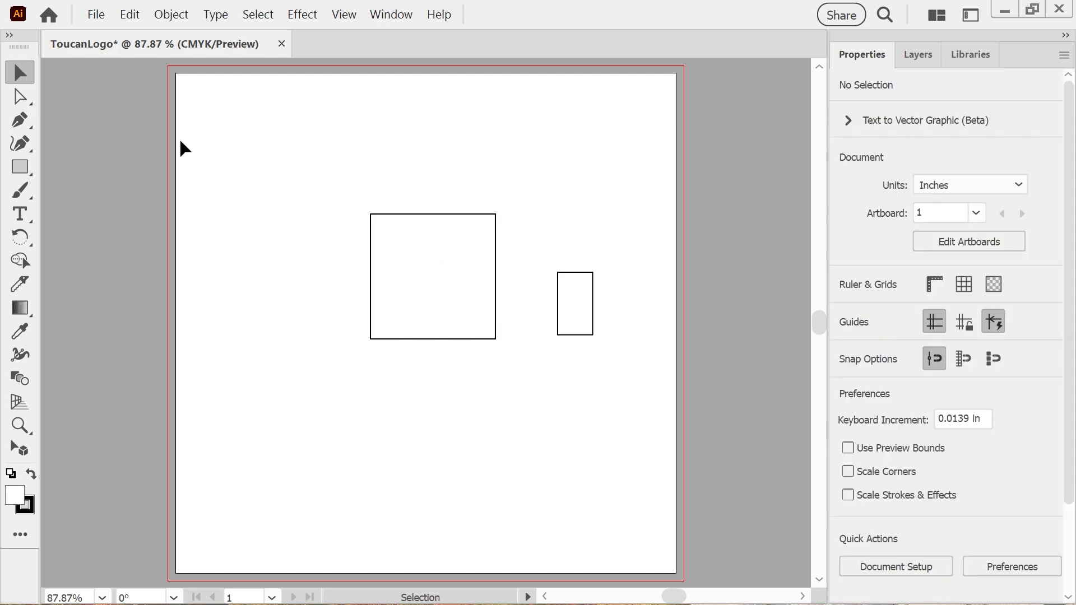
pyautogui.click(420, 239)
pyautogui.moveTo(434, 215); pyautogui.dragTo(438, 229)
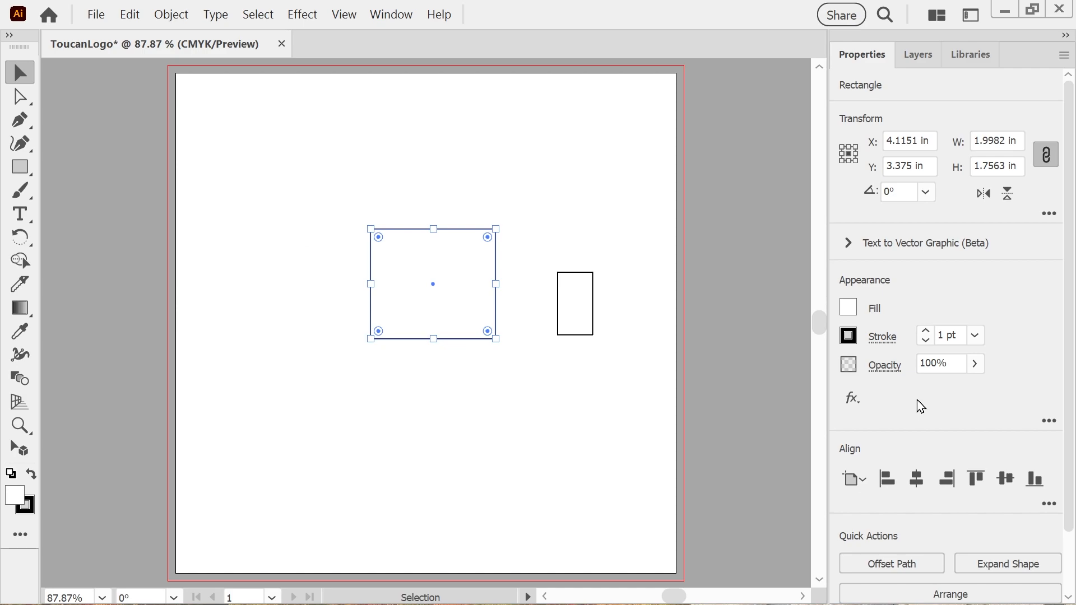
# - Unlink the square's width and height proportions and set its width to 0.88 in
pyautogui.click(1047, 164)
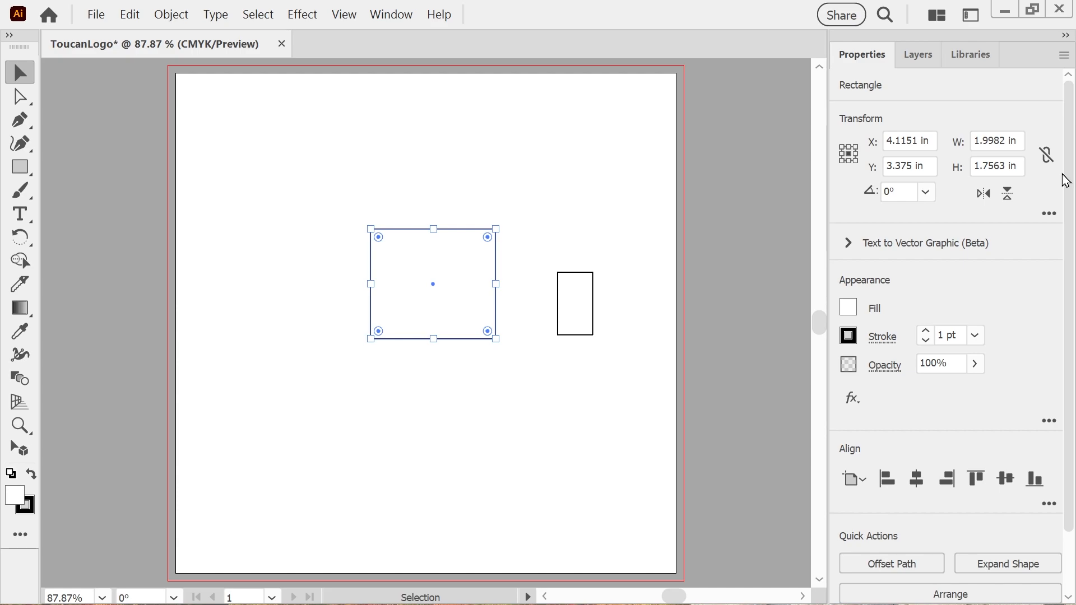
pyautogui.doubleClick(975, 136)
pyautogui.write('0.88')
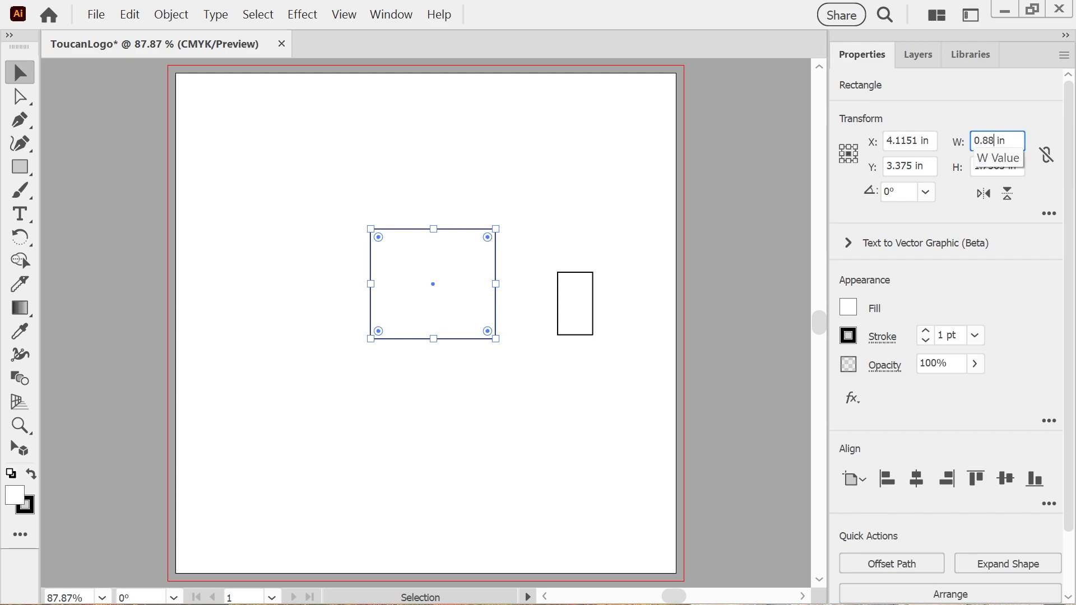
pyautogui.press('Return')
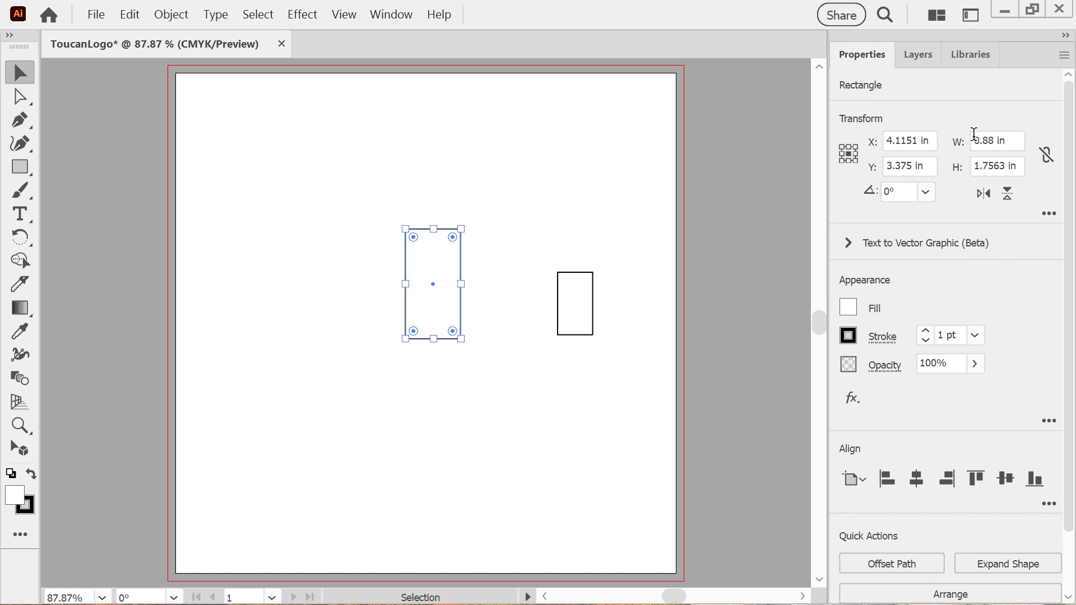
# - Rotate the small rectangle 90° and move it over the tall rectangle's upper-right corner with top edges aligned, at about X 4.89 in, Y 2.78 in
pyautogui.click(583, 280)
pyautogui.moveTo(595, 260); pyautogui.dragTo(566, 265)
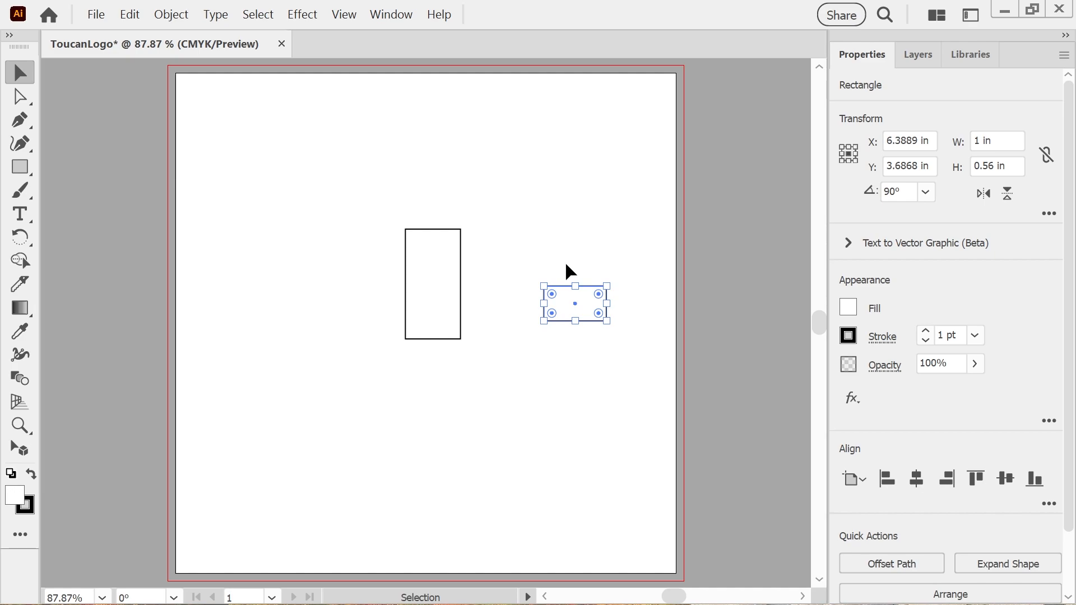
pyautogui.hotkey('ctrl', '=')
pyautogui.hotkey('ctrl', '=')
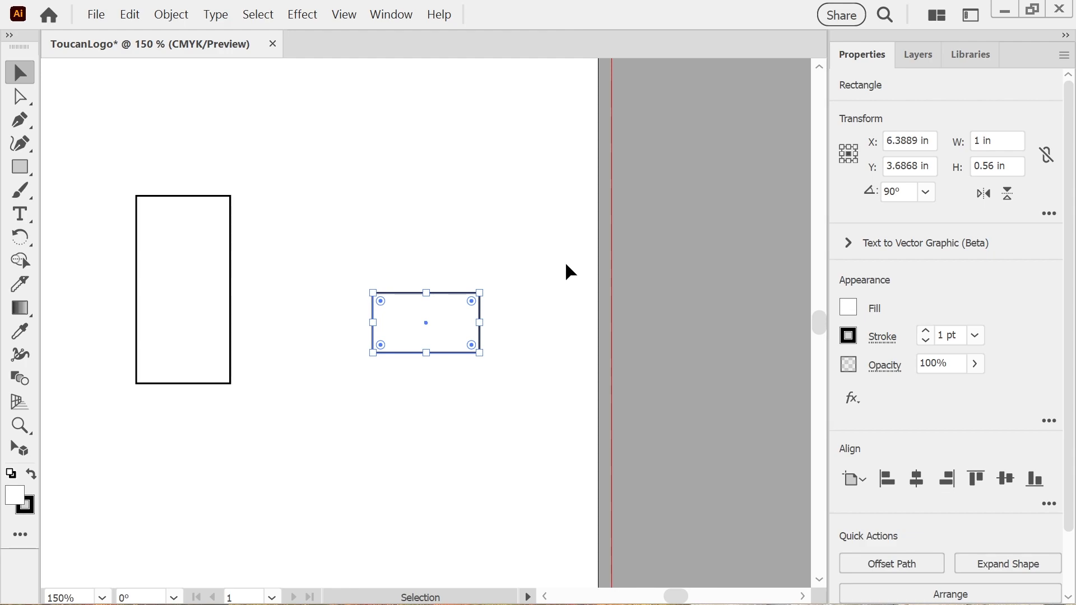
pyautogui.moveTo(399, 316); pyautogui.dragTo(240, 221)
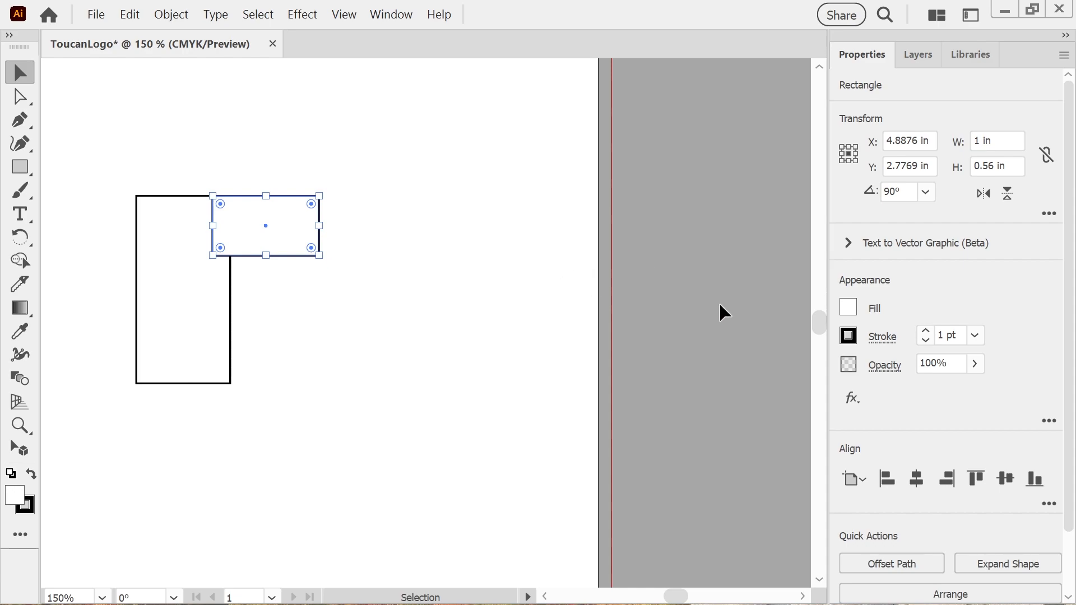
# - Fill the small horizontal rectangle with the lime green swatch and set its stroke to None
pyautogui.click(849, 308)
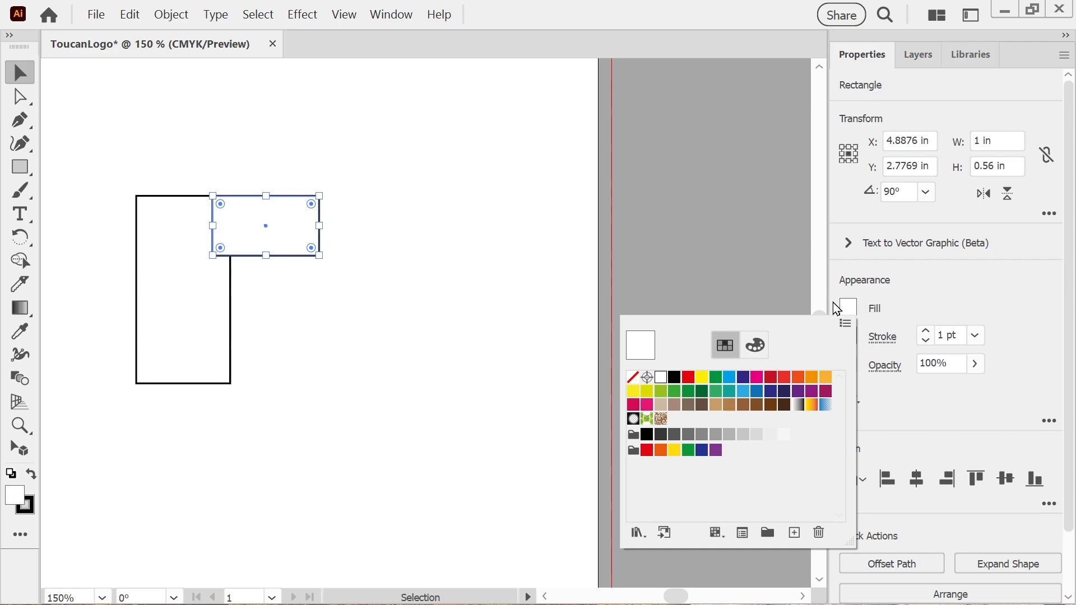
pyautogui.click(661, 391)
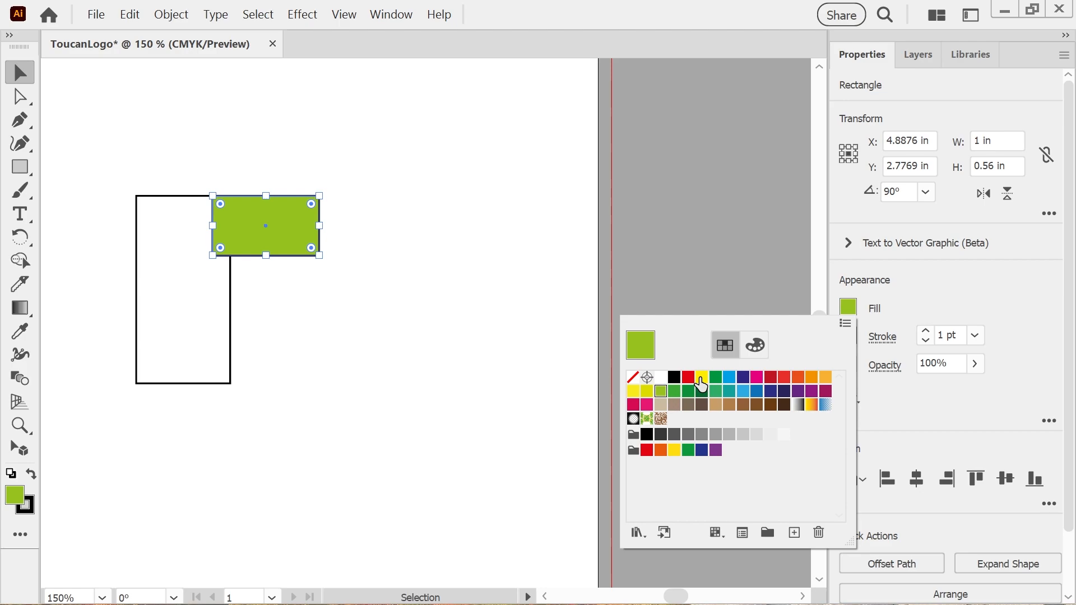
pyautogui.press('Escape')
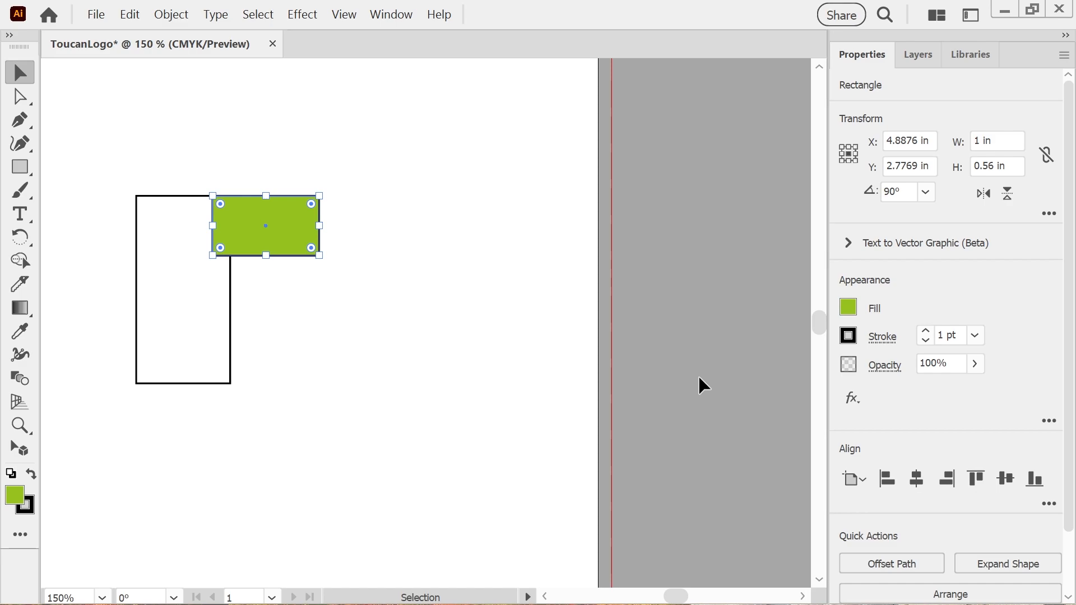
pyautogui.click(849, 337)
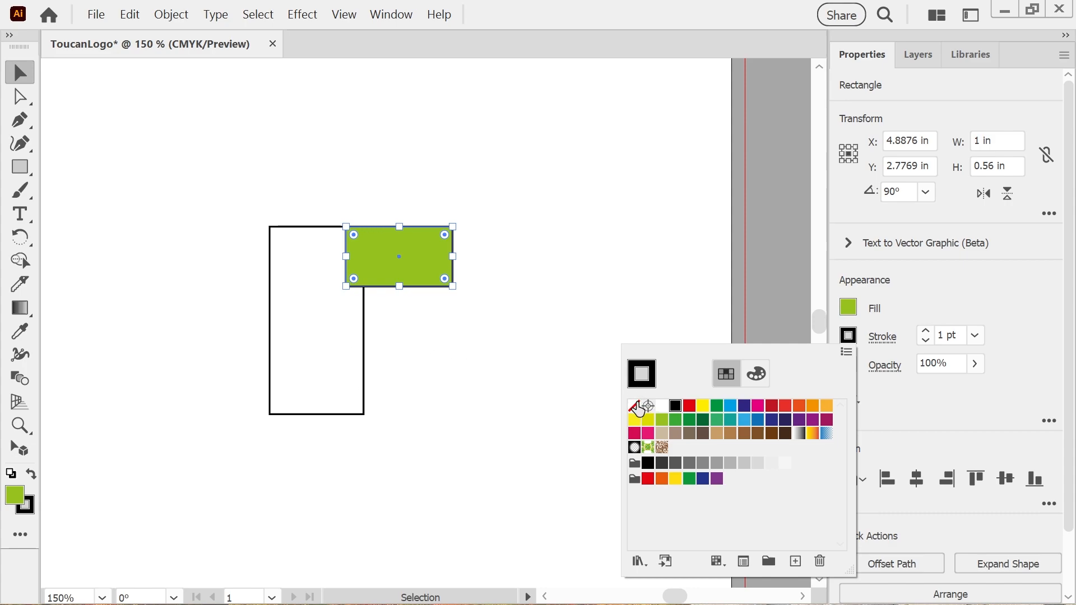
pyautogui.click(636, 407)
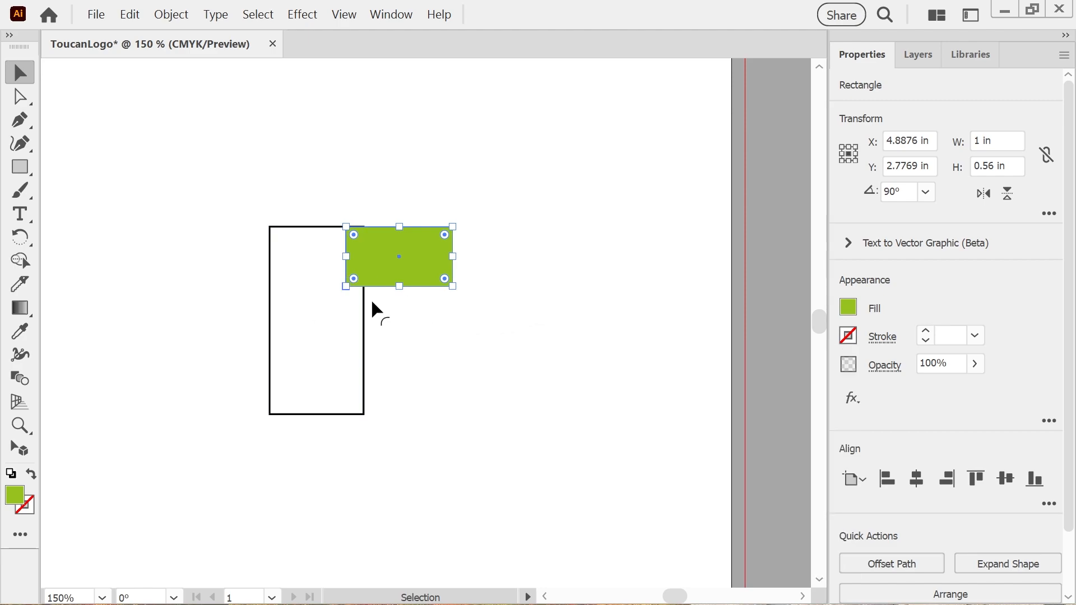
# - Fill the tall rectangle with black, set its stroke to None, and clear the selection
pyautogui.click(311, 278)
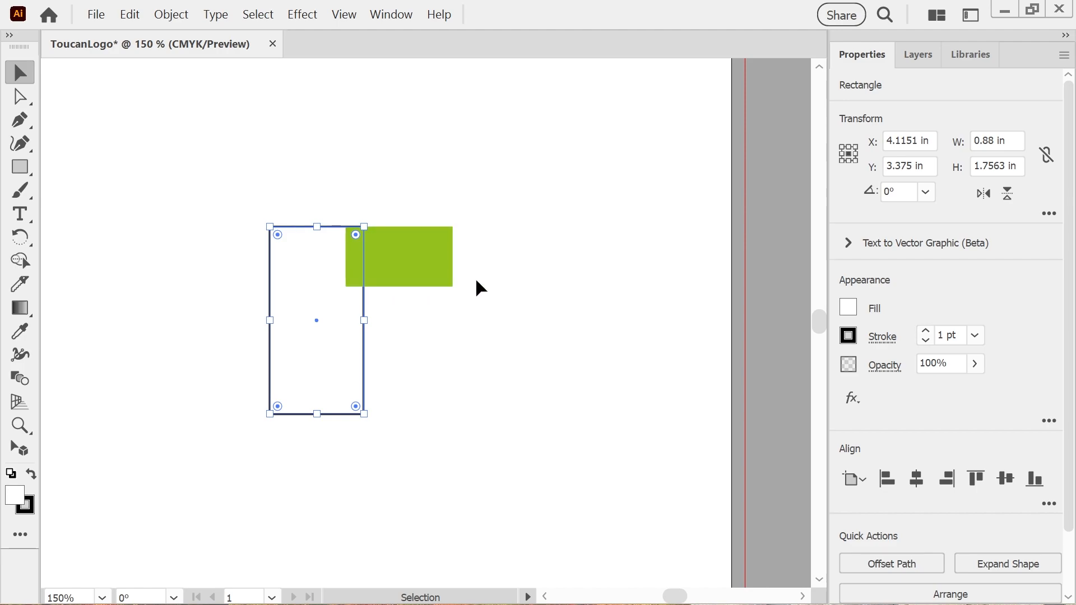
pyautogui.click(846, 309)
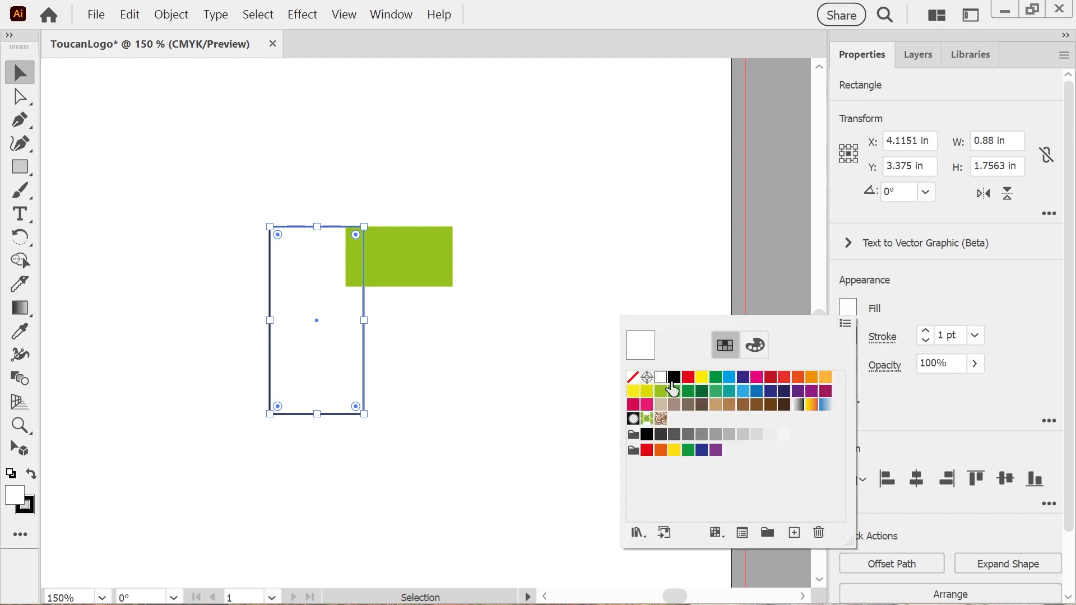
pyautogui.click(675, 380)
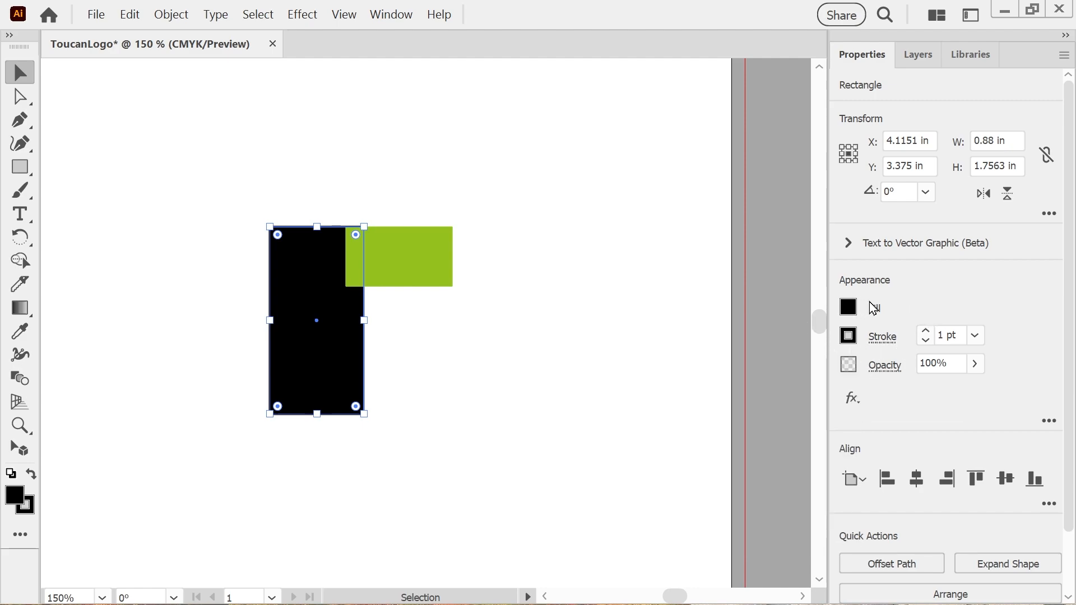
pyautogui.click(849, 337)
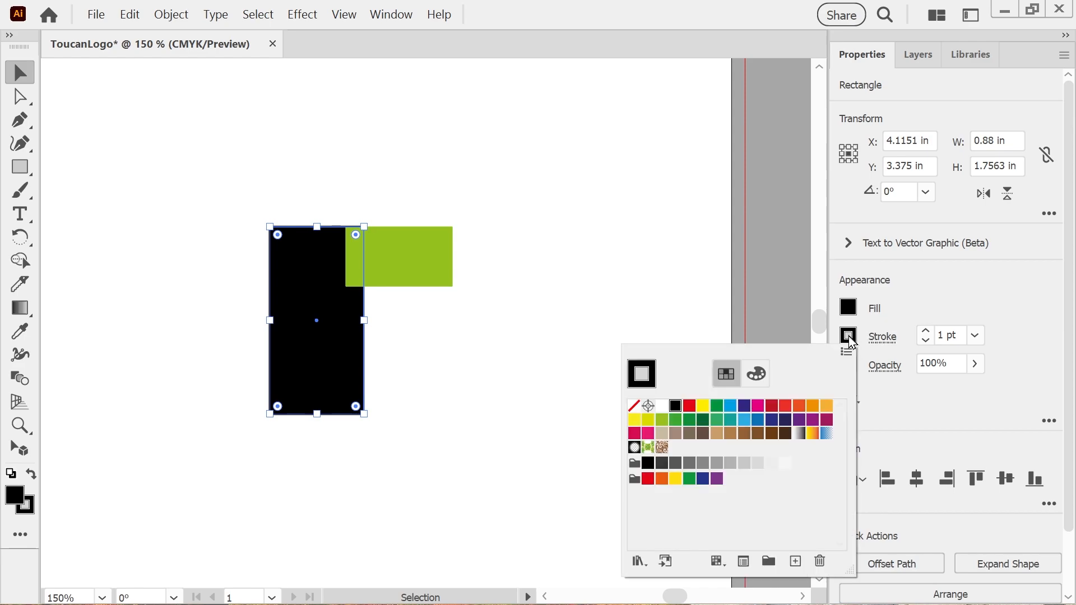
pyautogui.click(636, 407)
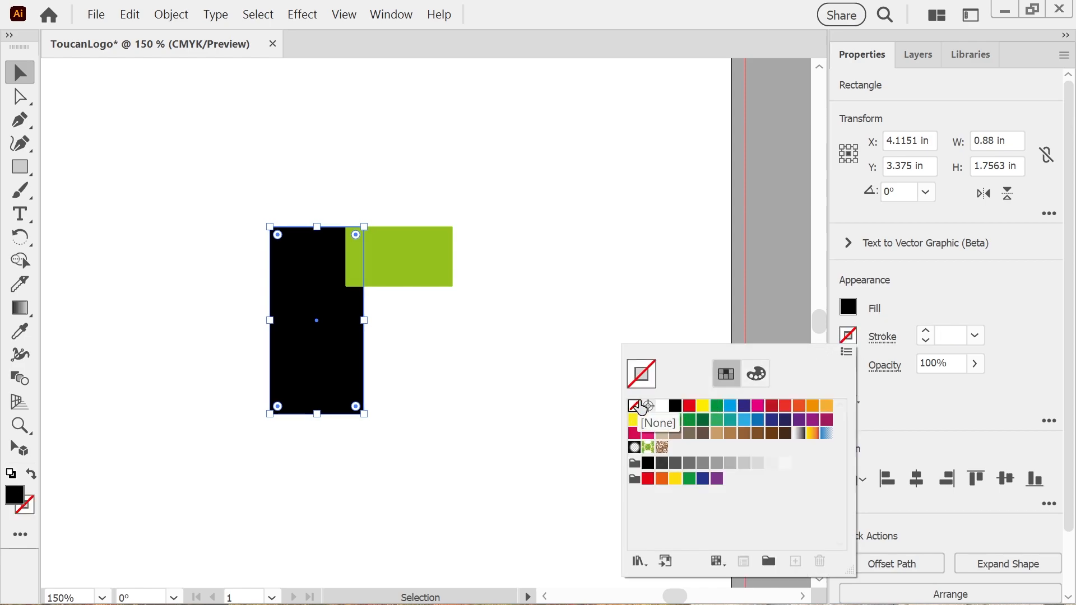
pyautogui.click(913, 298)
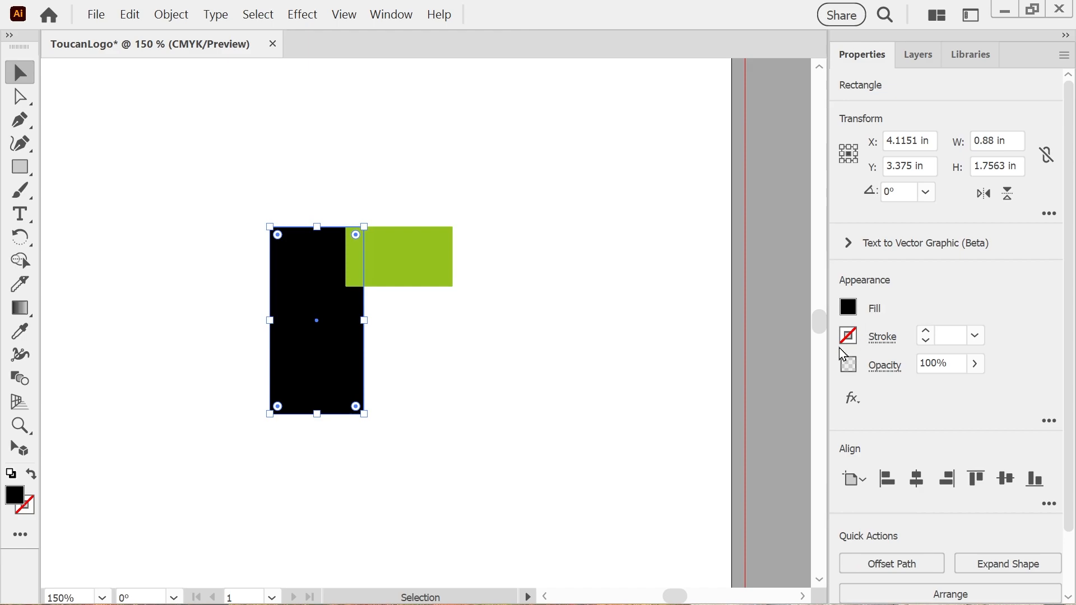
pyautogui.click(479, 241)
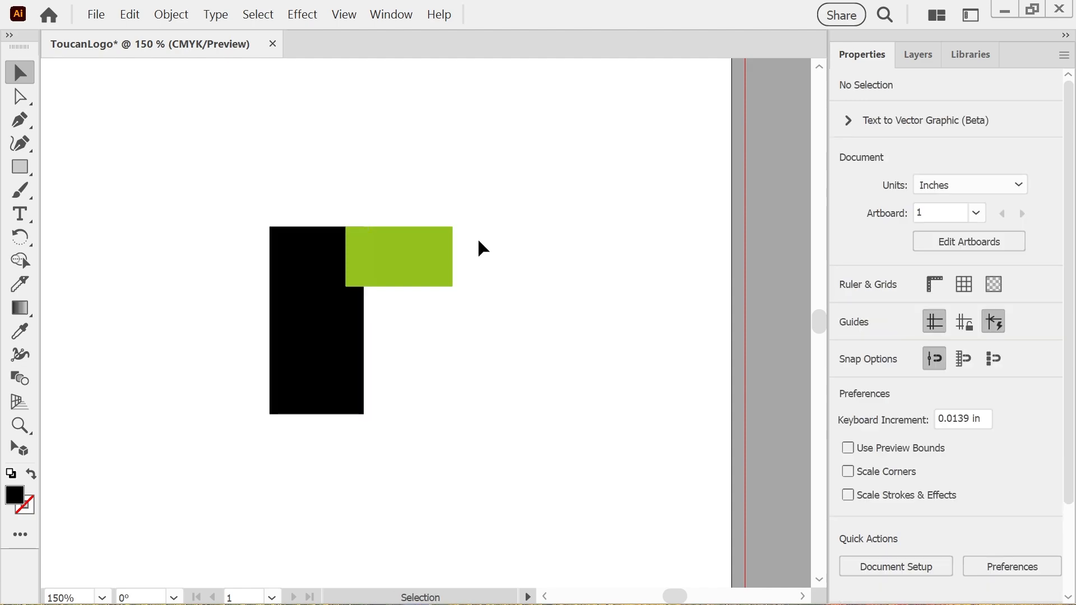